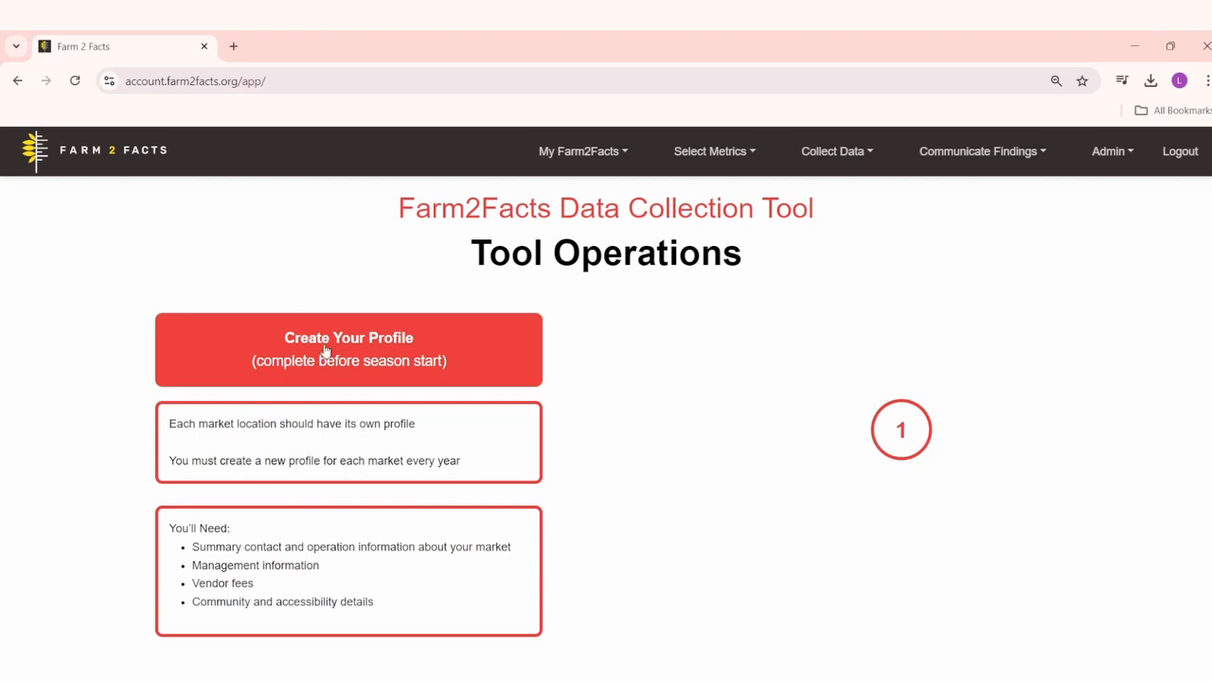
Step: Open a new Visitor Survey form from the during-season data collection tools
{"action": "scroll", "coordinate": [799, 526], "scroll_direction": "down", "scroll_amount": 5}
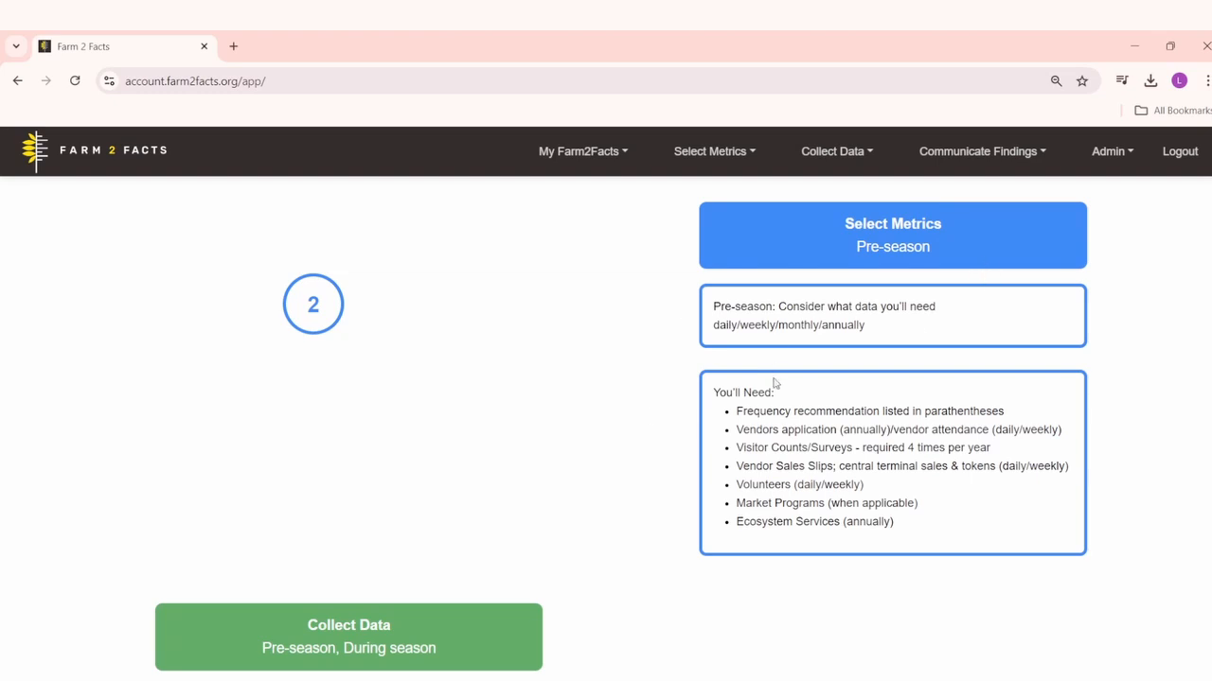
{"action": "scroll", "coordinate": [554, 590], "scroll_direction": "down", "scroll_amount": 4}
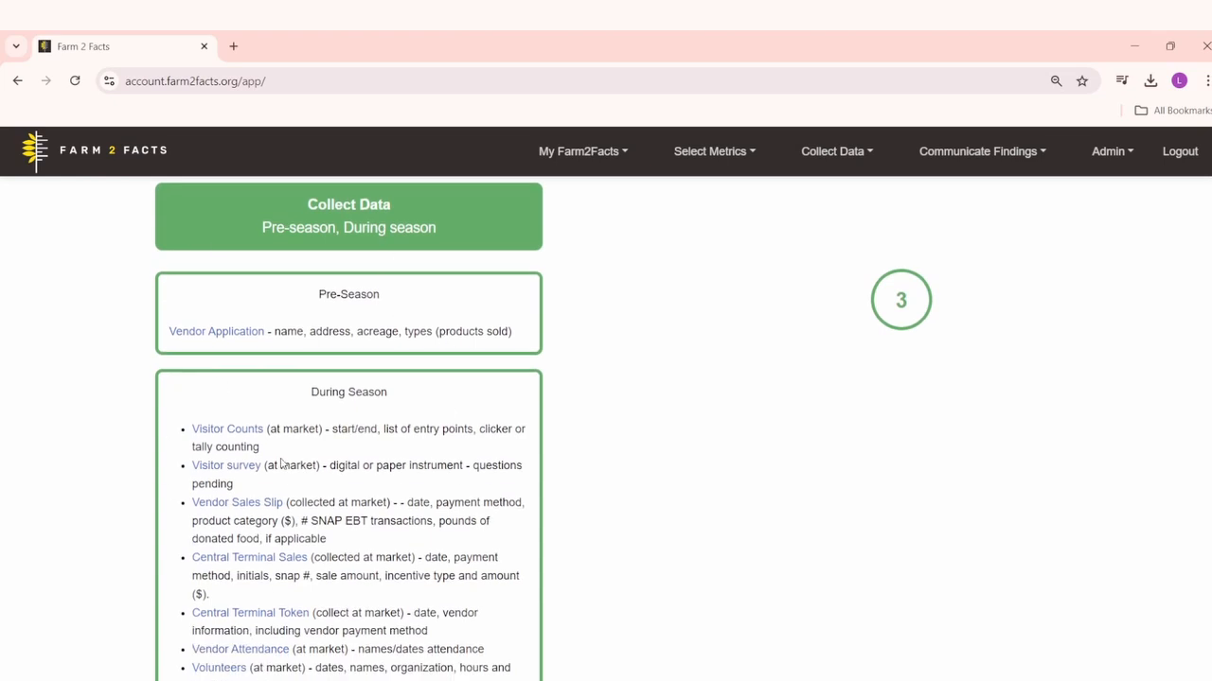
{"action": "left_click", "coordinate": [842, 160]}
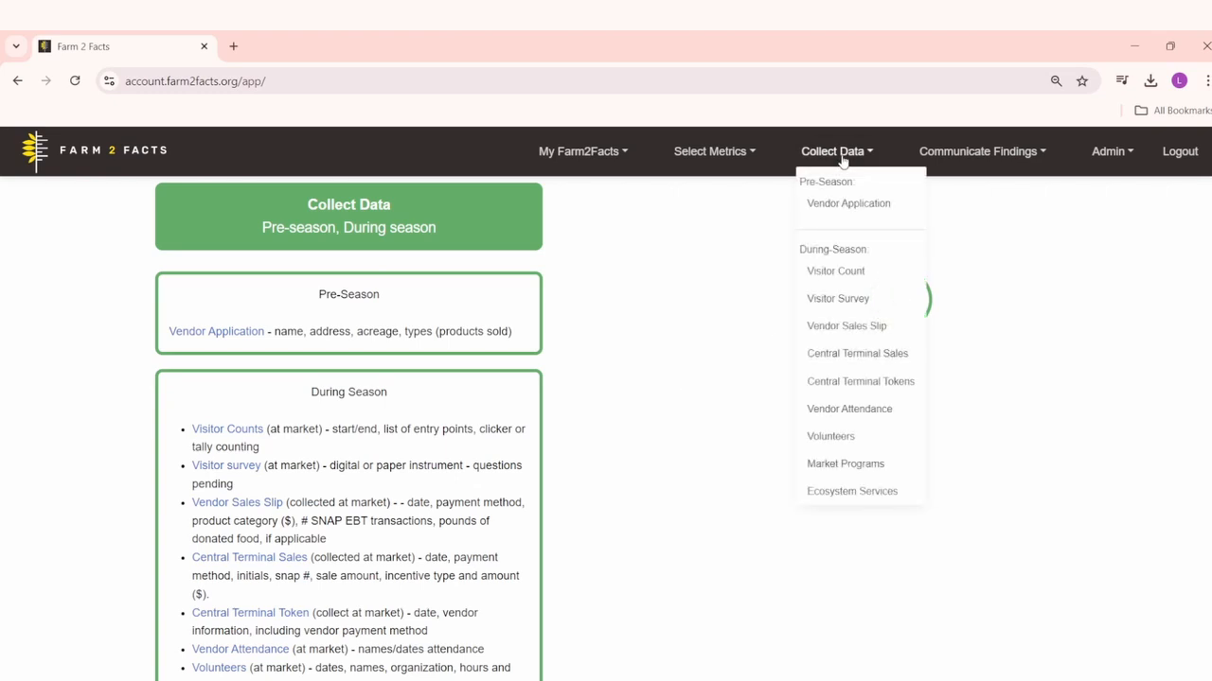
{"action": "left_click", "coordinate": [840, 298]}
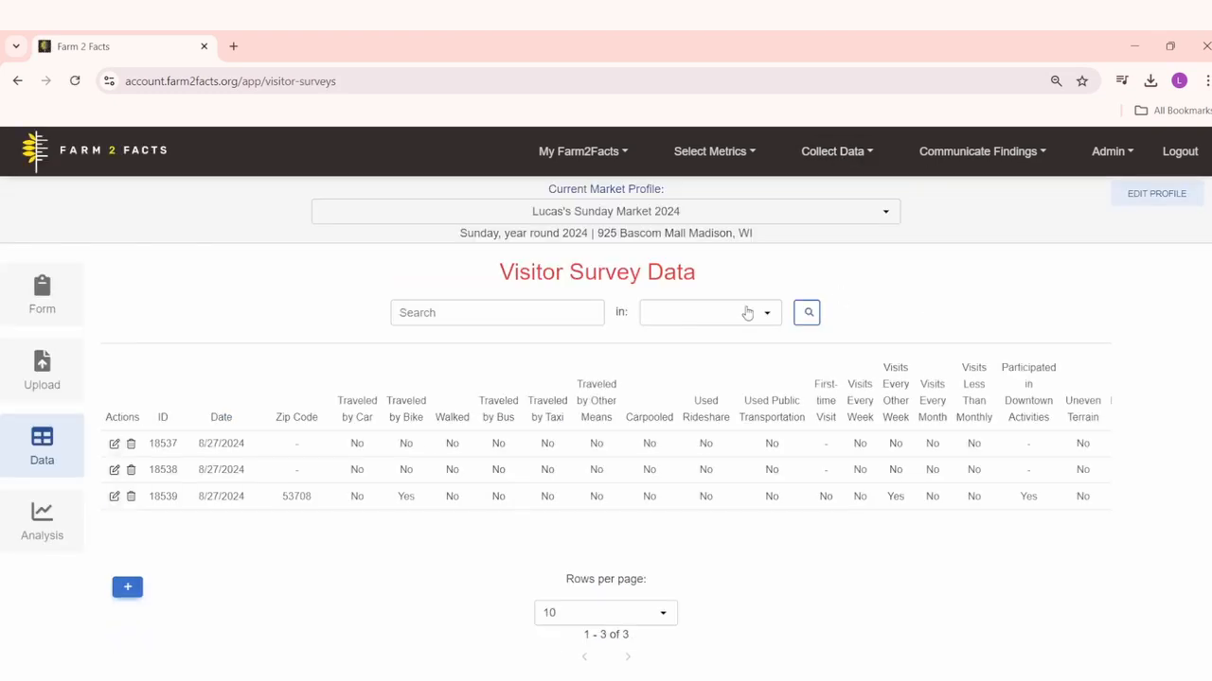
{"action": "left_click", "coordinate": [47, 301]}
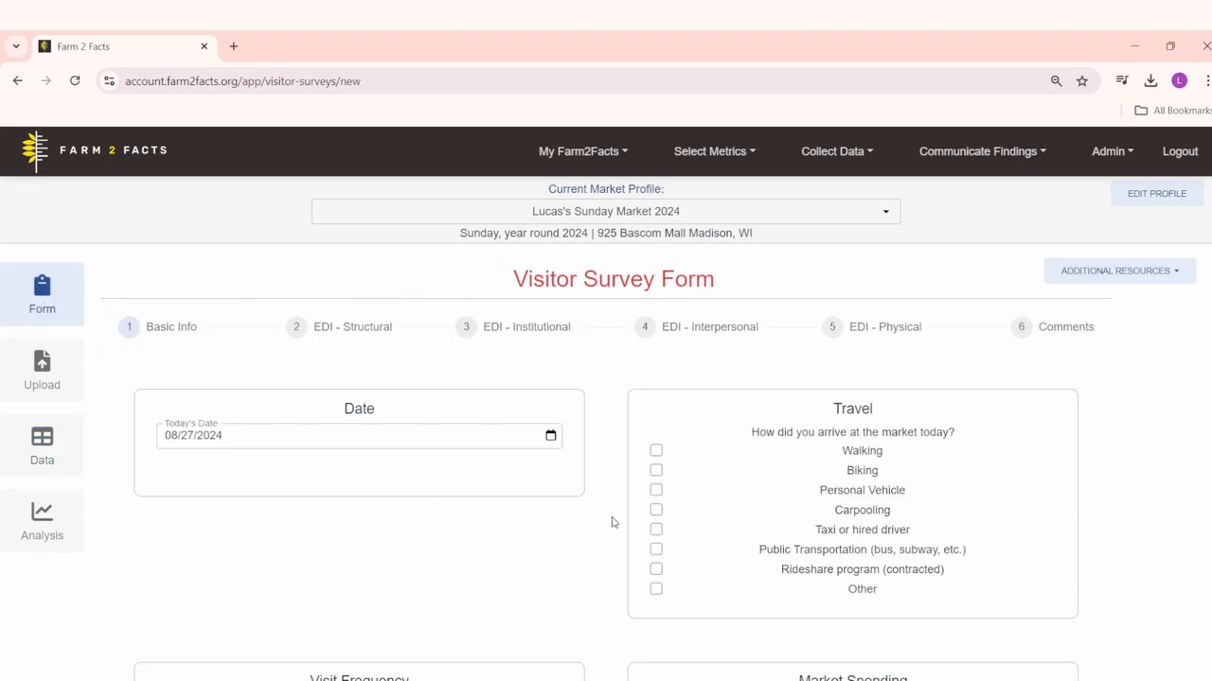
Step: Mark Walking as the way the visitor arrived at the market
{"action": "scroll", "coordinate": [611, 522], "scroll_direction": "down", "scroll_amount": 1}
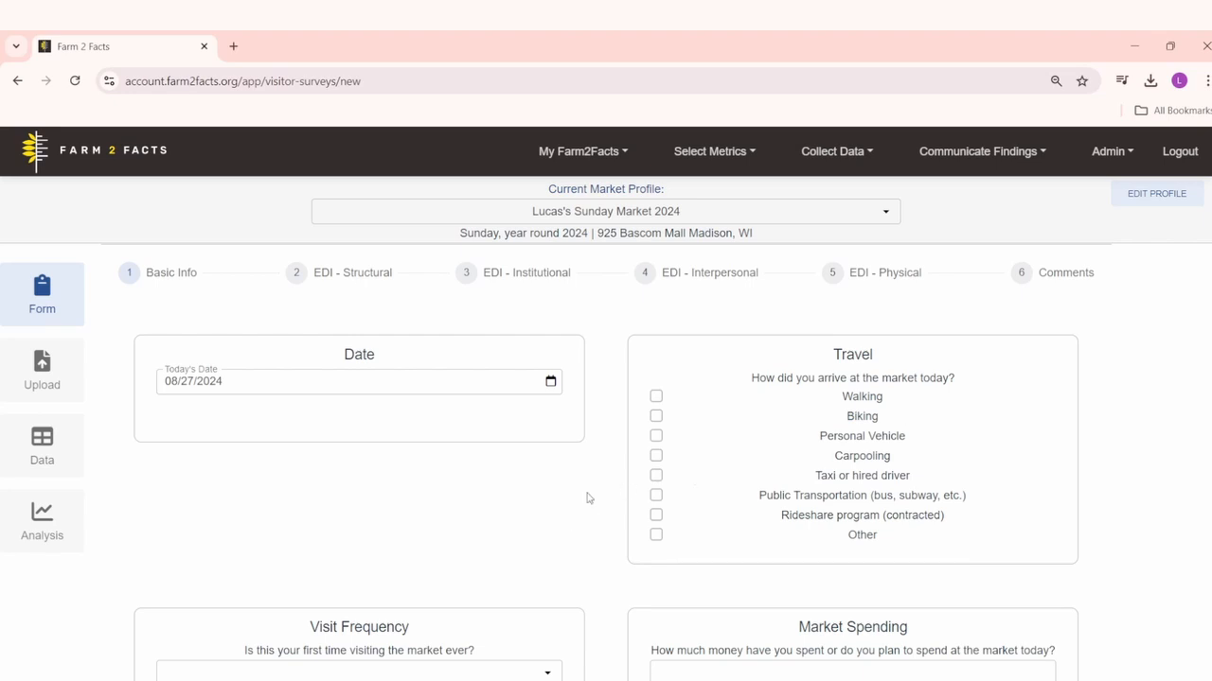
{"action": "scroll", "coordinate": [546, 501], "scroll_direction": "down", "scroll_amount": 1}
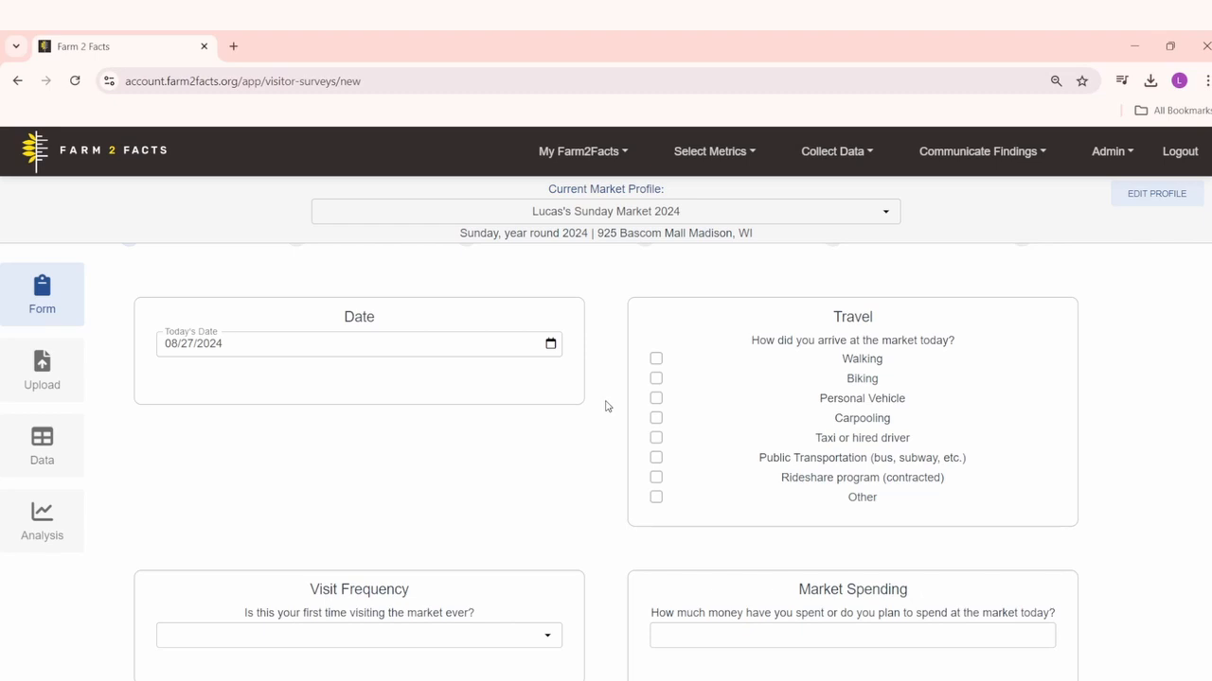
{"action": "scroll", "coordinate": [606, 405], "scroll_direction": "down", "scroll_amount": 2}
{"action": "scroll", "coordinate": [607, 406], "scroll_direction": "up", "scroll_amount": 2}
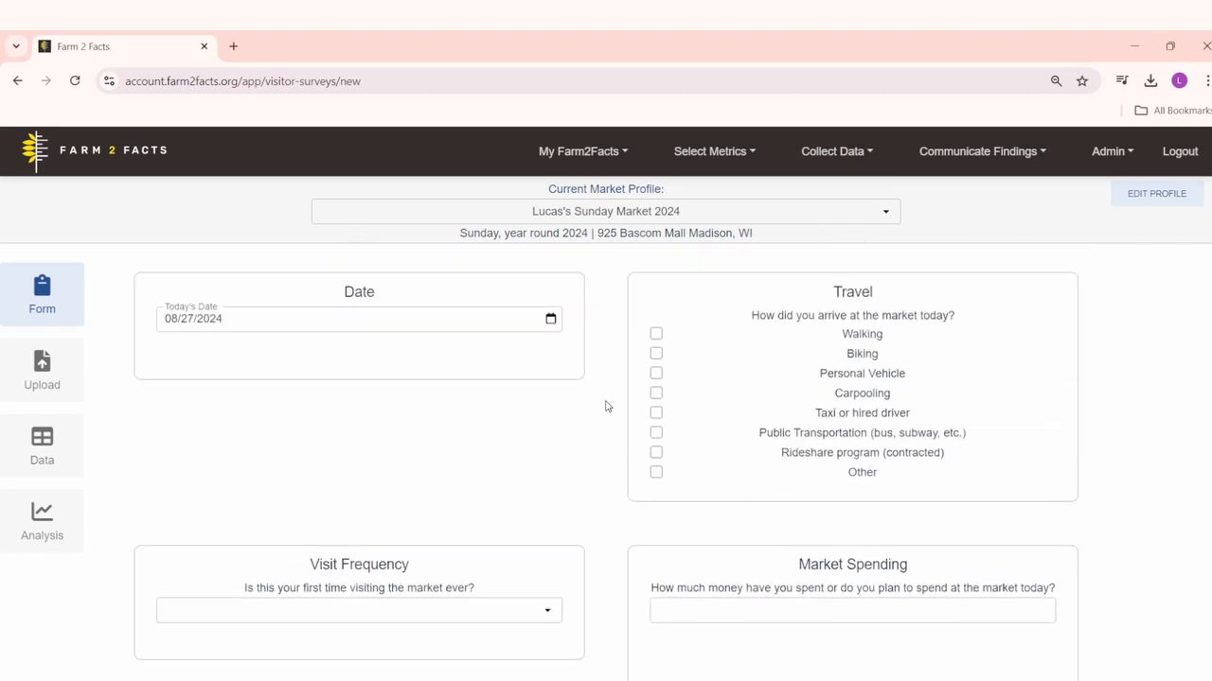
{"action": "left_click", "coordinate": [656, 337]}
Step: Answer No to first time visiting the market and set the visit frequency to Every Week
{"action": "scroll", "coordinate": [572, 426], "scroll_direction": "down", "scroll_amount": 2}
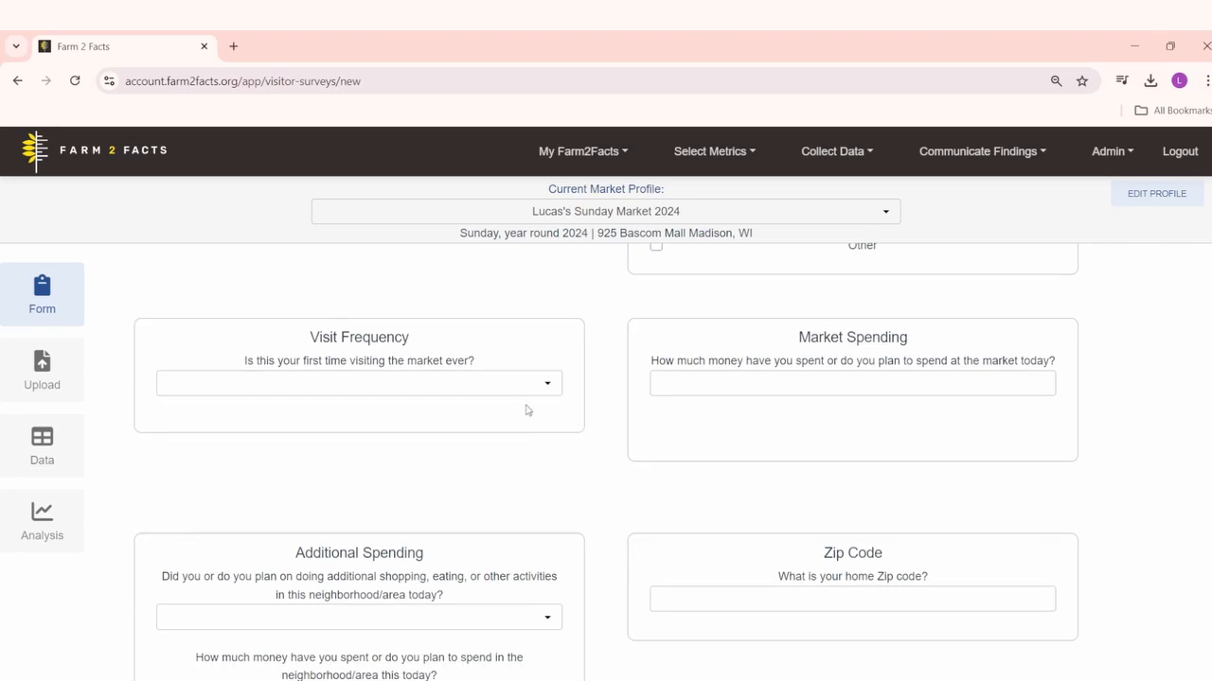
{"action": "left_click", "coordinate": [527, 385]}
{"action": "left_click", "coordinate": [185, 465]}
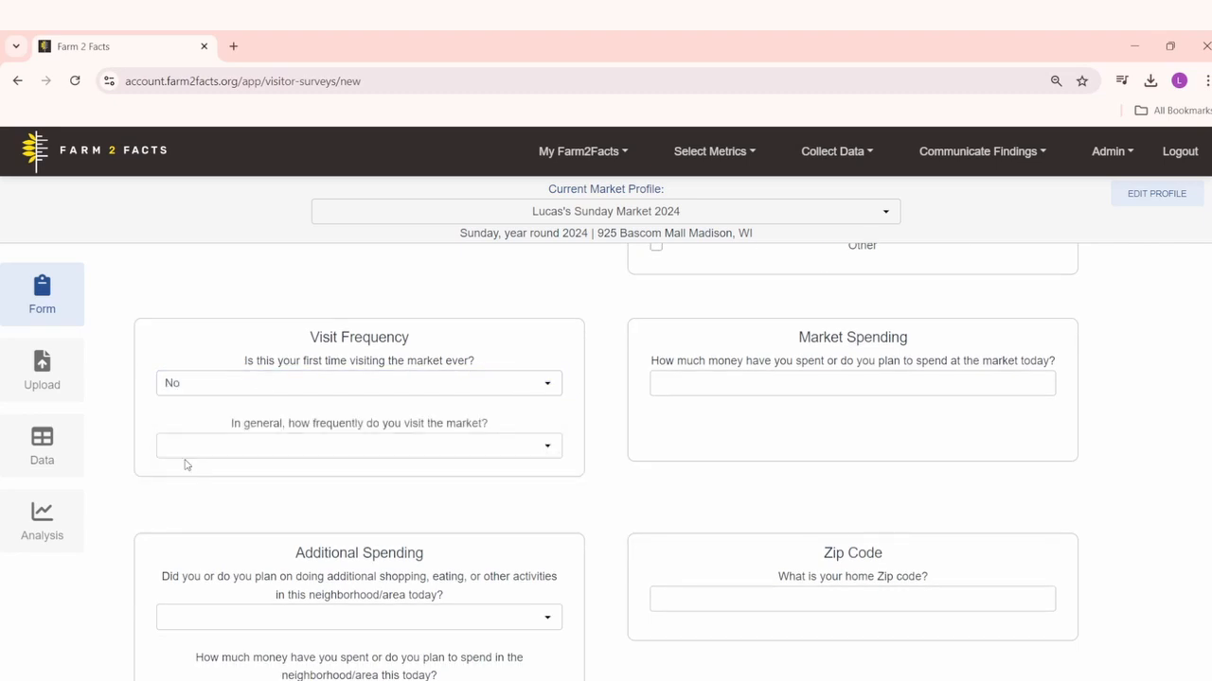
{"action": "left_click", "coordinate": [389, 447]}
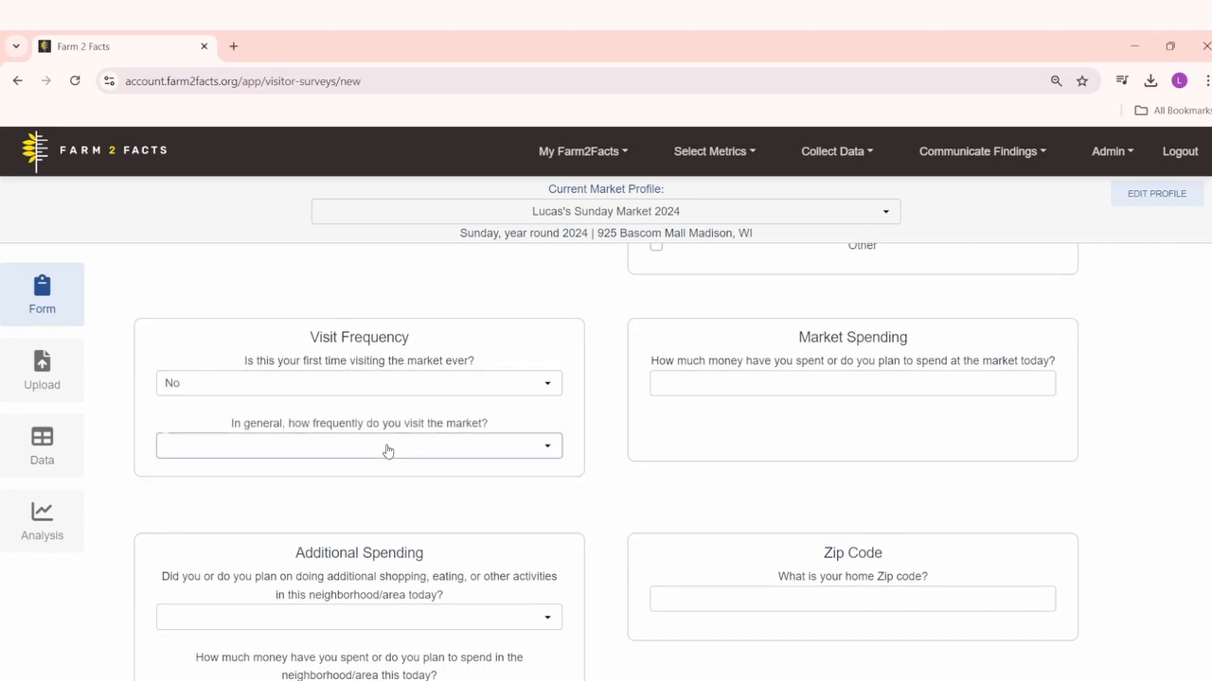
{"action": "left_click", "coordinate": [262, 502]}
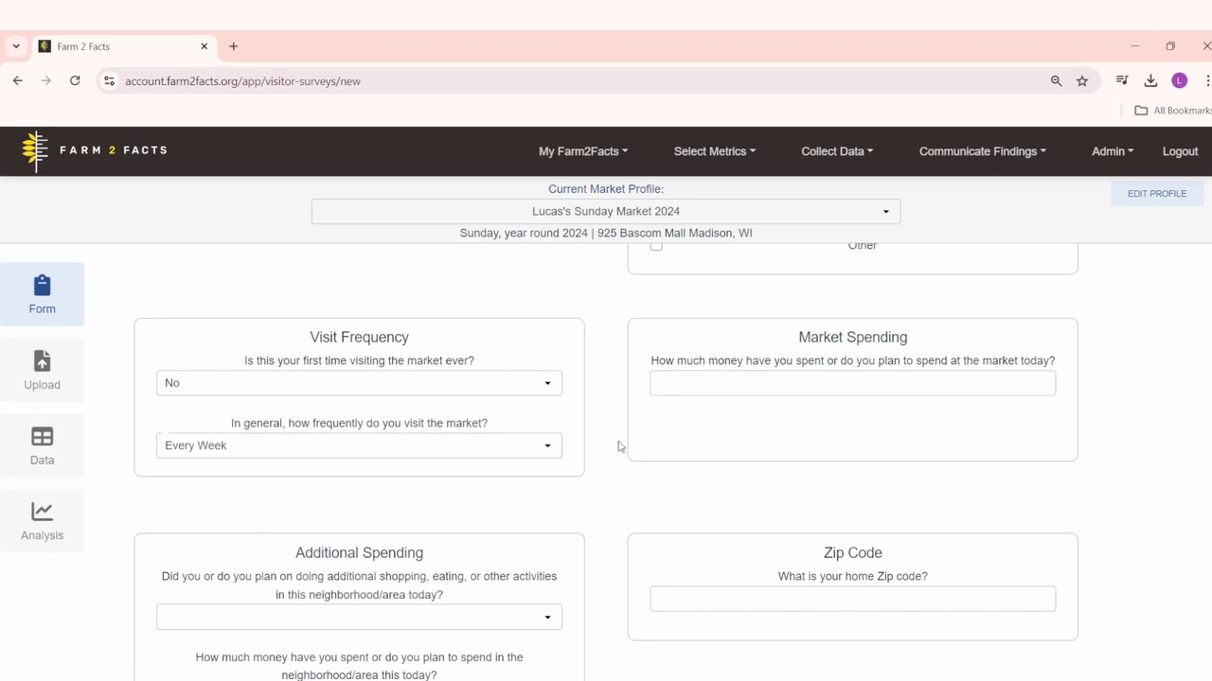
Step: Enter 30 as the amount of money spent or planned to be spent at the market
{"action": "scroll", "coordinate": [743, 419], "scroll_direction": "down", "scroll_amount": 1}
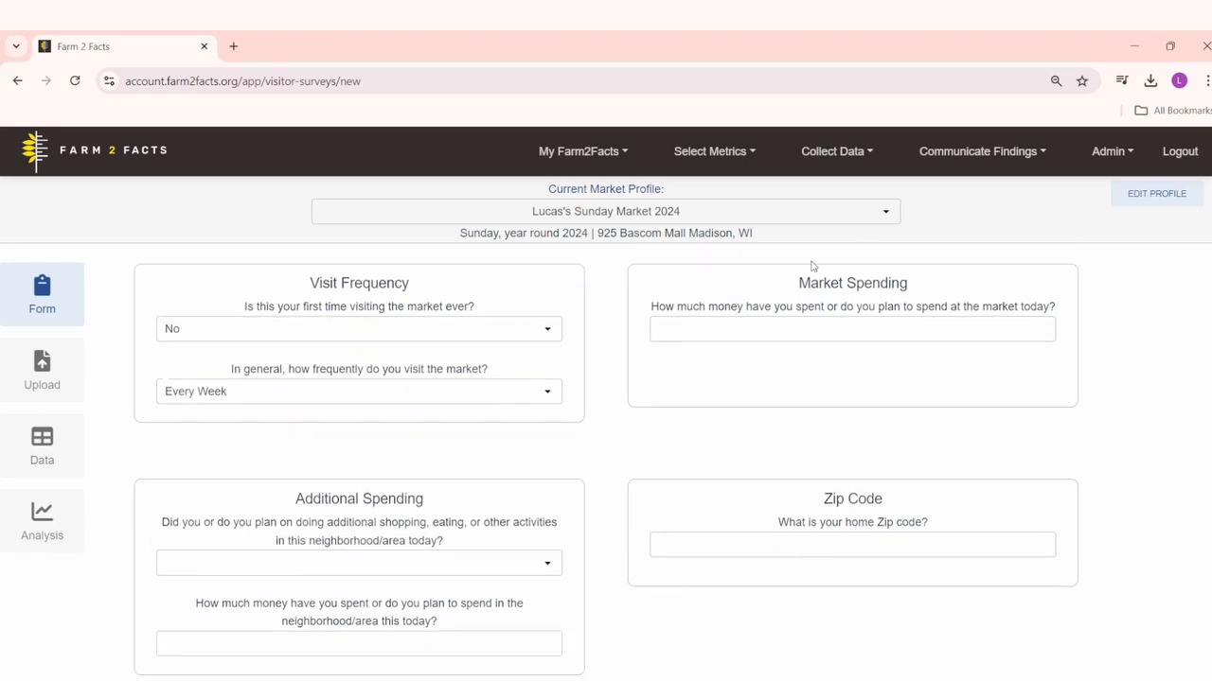
{"action": "left_click", "coordinate": [825, 323]}
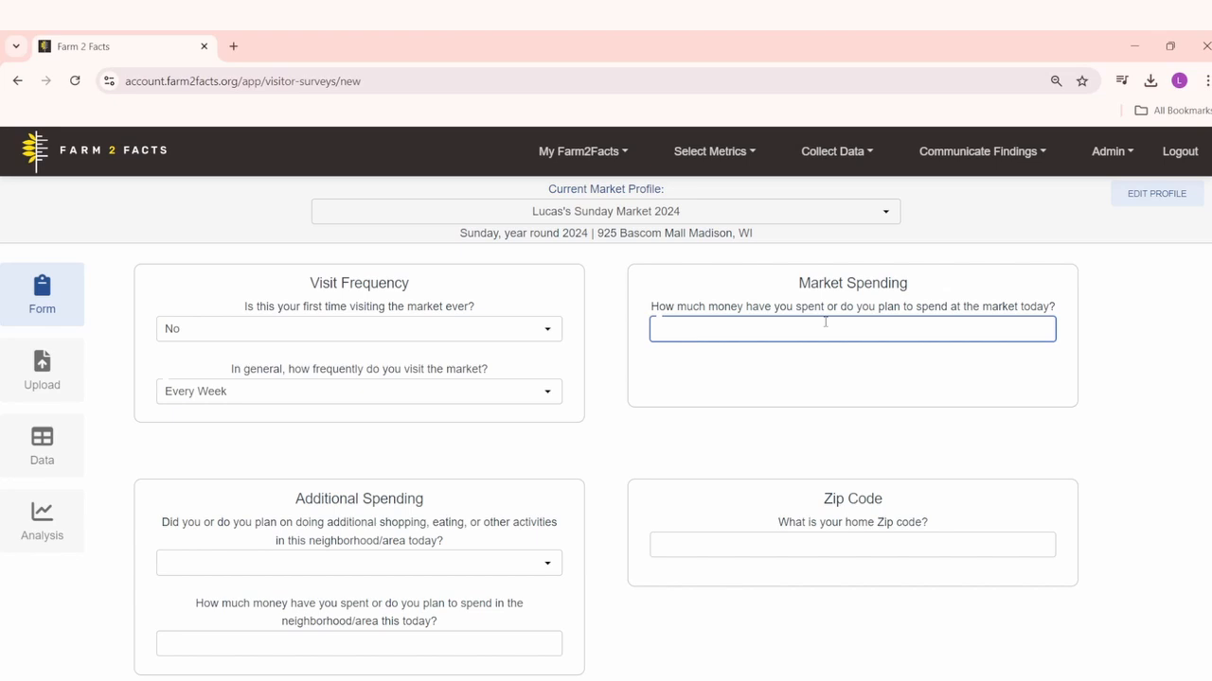
{"action": "type", "text": "30"}
Step: Answer Yes to additional neighborhood activities and enter 50 as the amount spent in the area
{"action": "scroll", "coordinate": [596, 479], "scroll_direction": "down", "scroll_amount": 3}
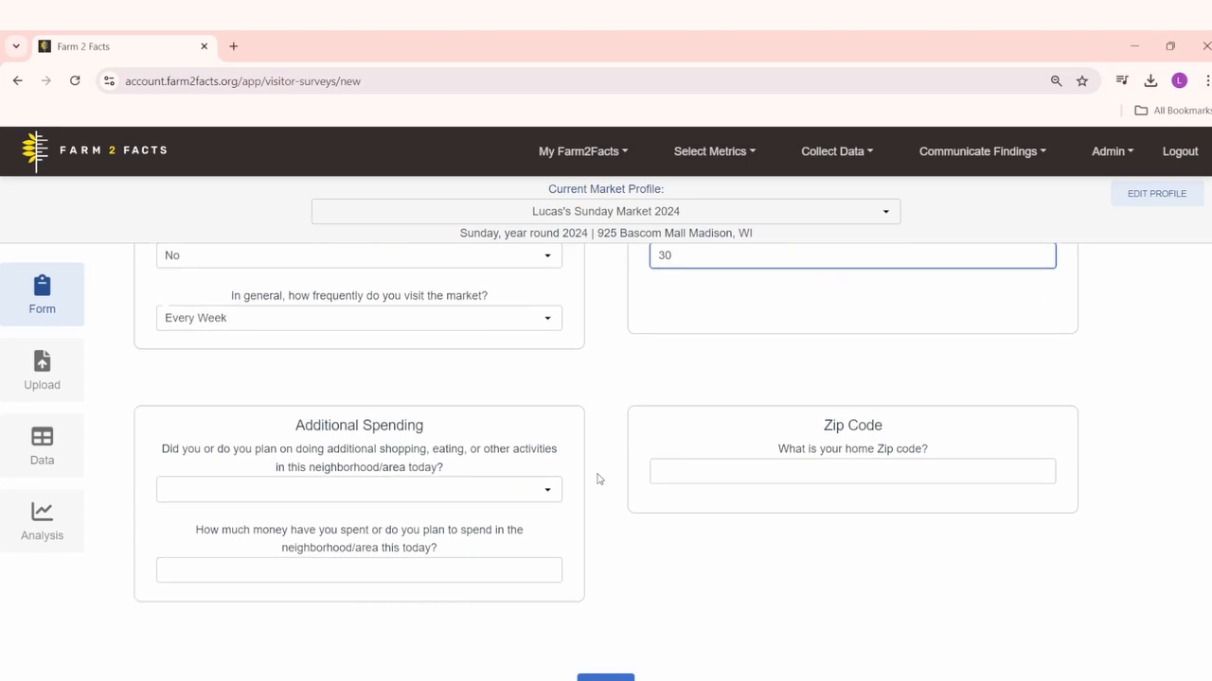
{"action": "left_click", "coordinate": [349, 366]}
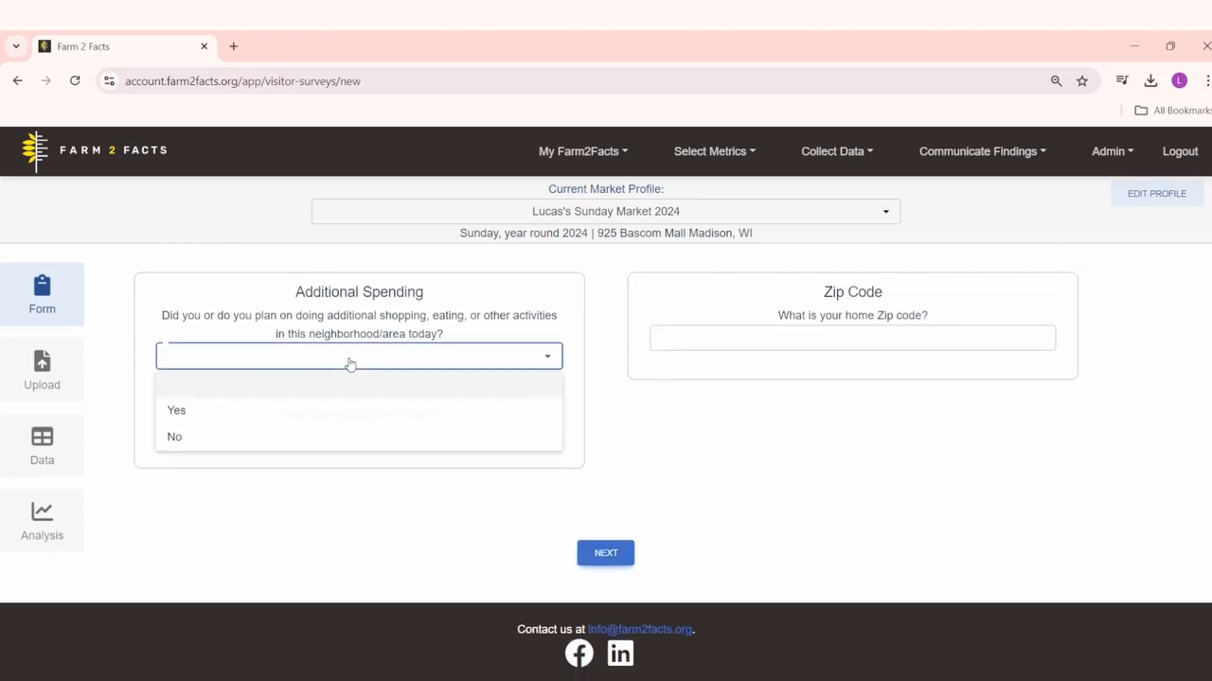
{"action": "left_click", "coordinate": [235, 416]}
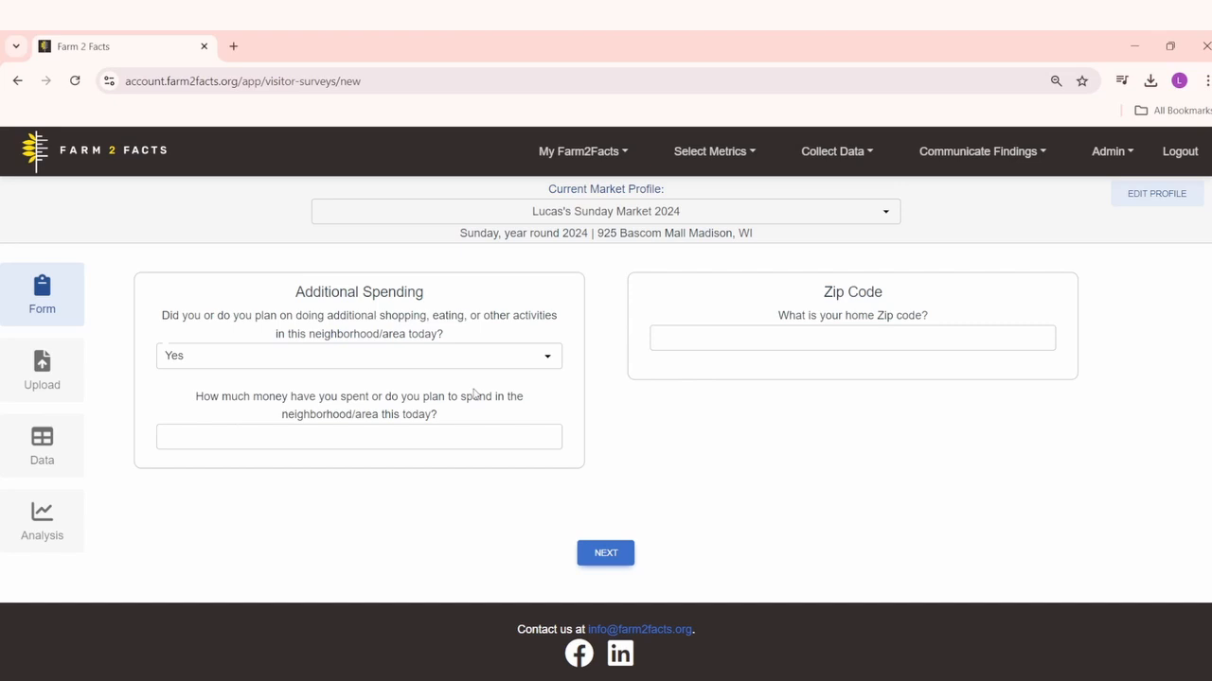
{"action": "left_click", "coordinate": [406, 441]}
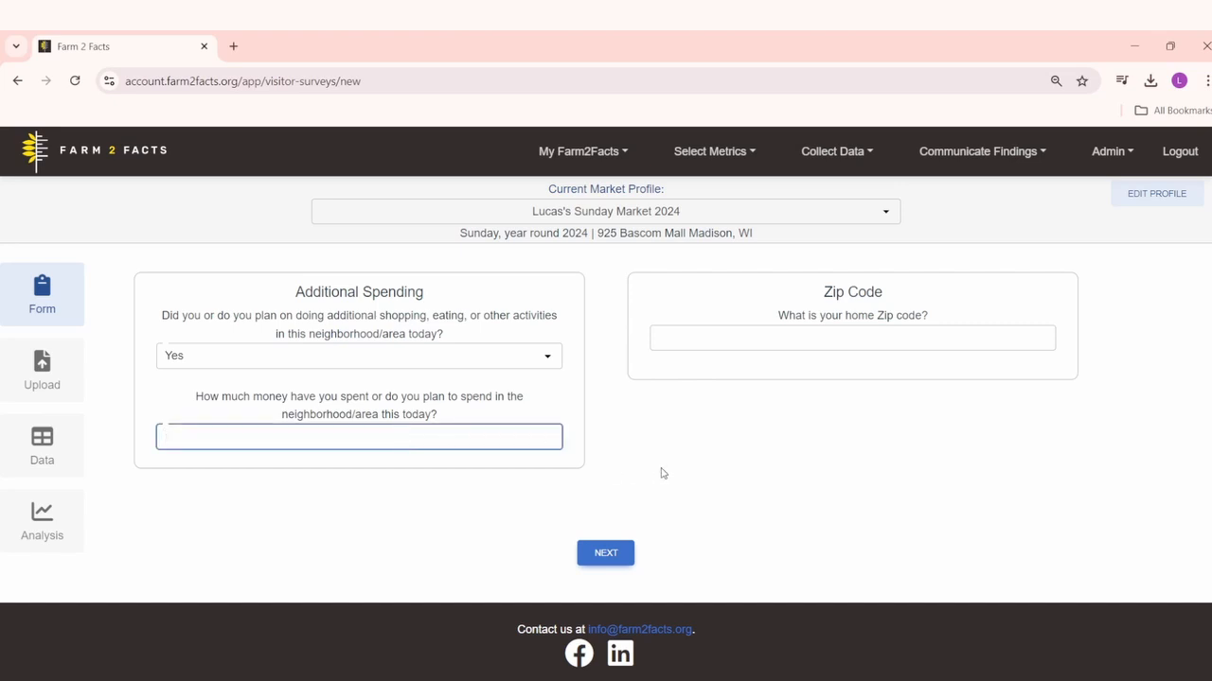
{"action": "type", "text": "50"}
{"action": "left_click", "coordinate": [629, 473]}
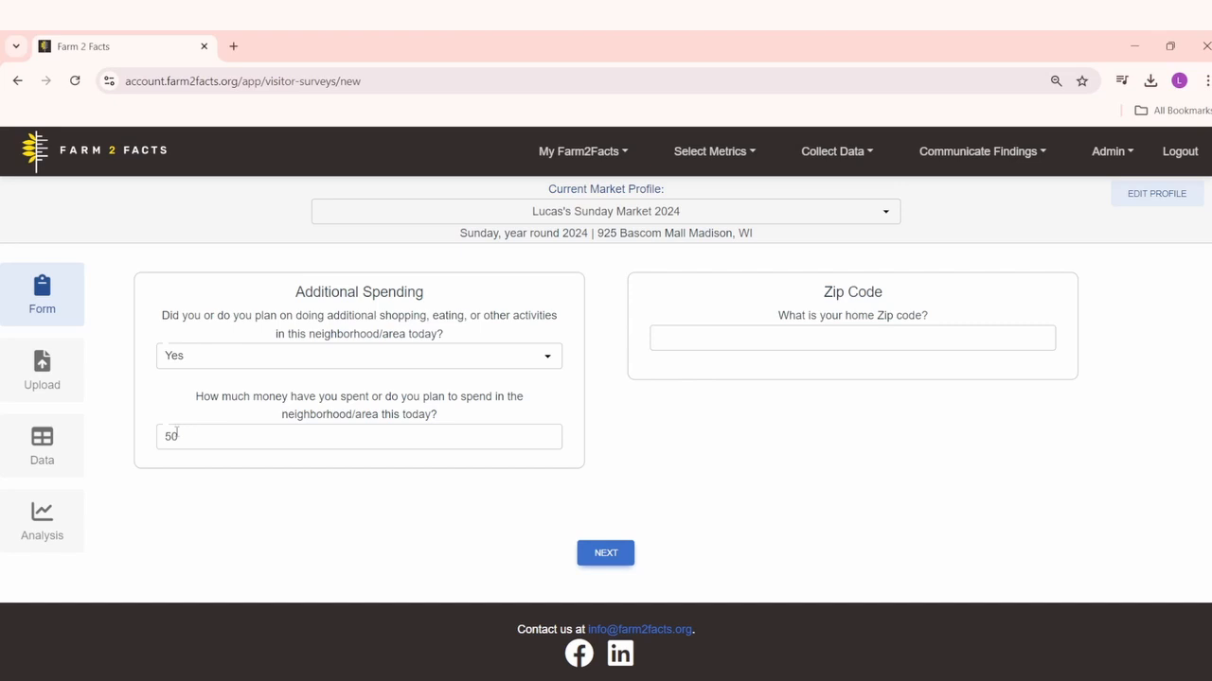
Step: Fill in the visitor's home zip code and submit the survey from the Comments section
{"action": "left_click", "coordinate": [790, 348]}
{"action": "type", "text": "53703"}
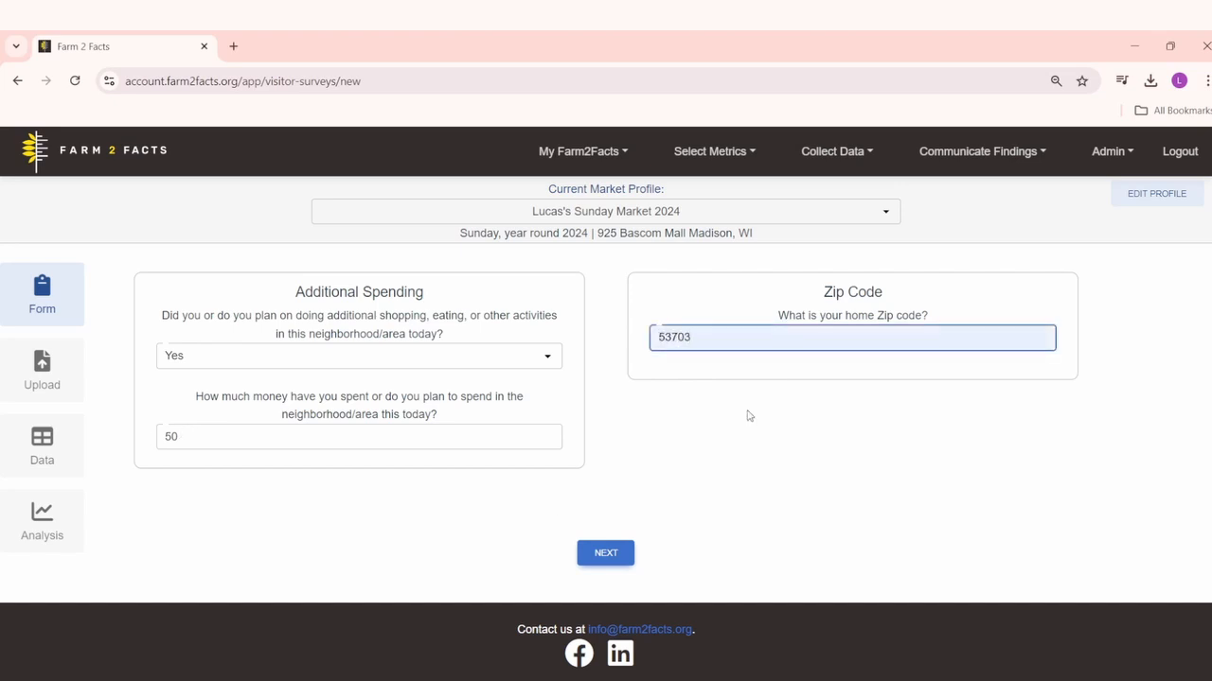
{"action": "scroll", "coordinate": [633, 497], "scroll_direction": "up", "scroll_amount": 7}
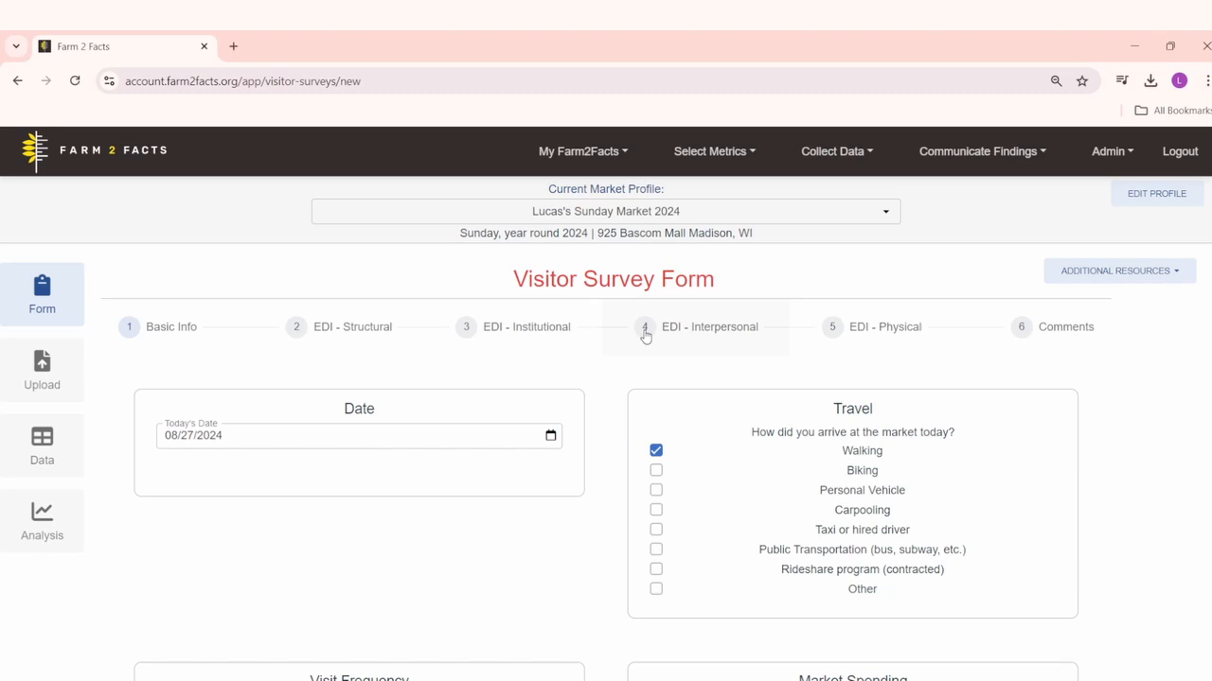
{"action": "left_click", "coordinate": [1026, 327]}
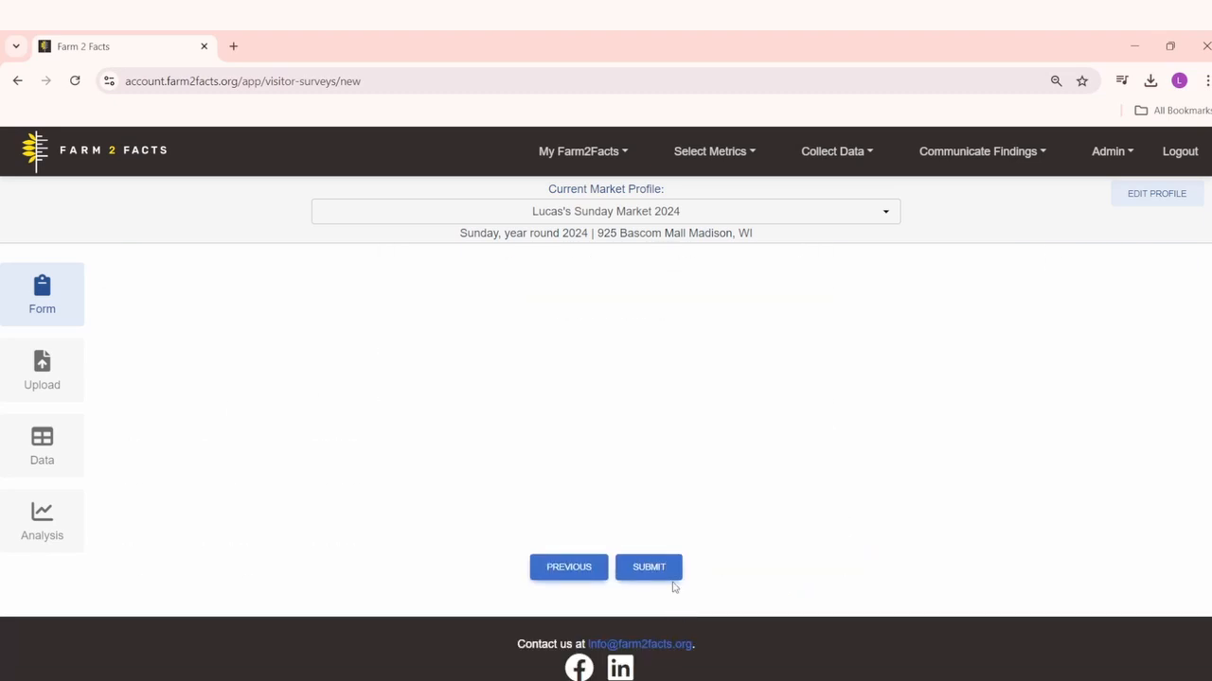
{"action": "left_click", "coordinate": [672, 575]}
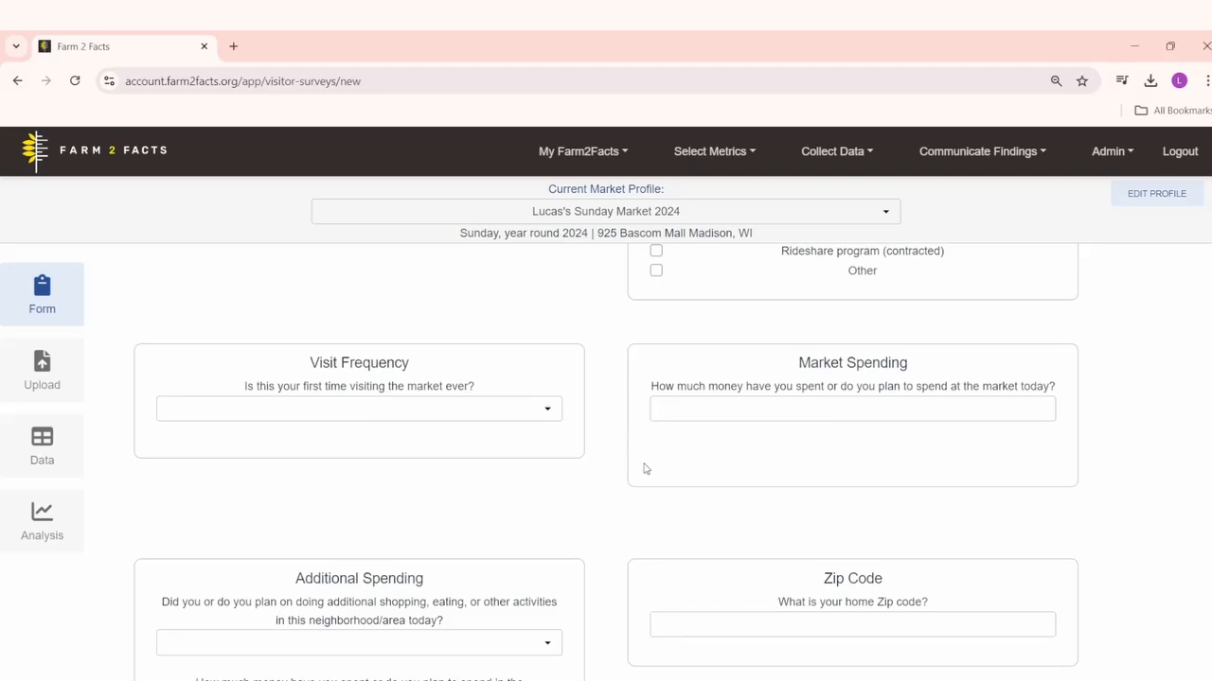
Step: View the survey link QR code in the form's additional resources and check the Visitor Survey data table
{"action": "scroll", "coordinate": [606, 304], "scroll_direction": "up", "scroll_amount": 3}
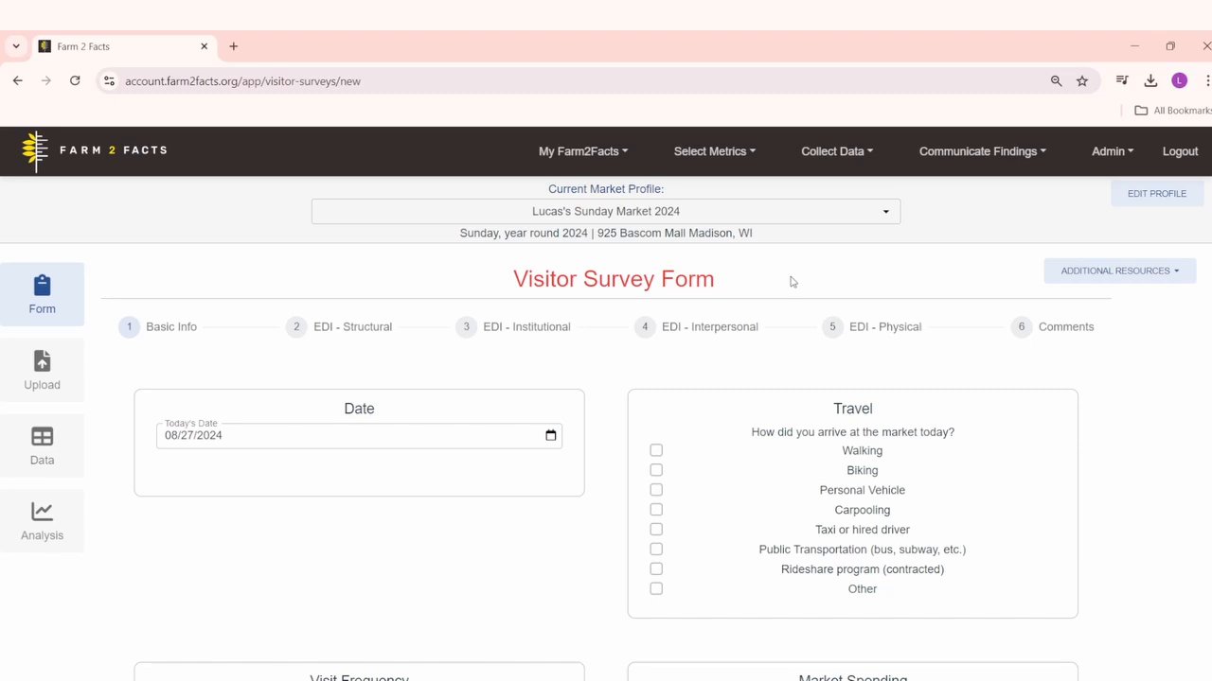
{"action": "left_click", "coordinate": [1069, 274]}
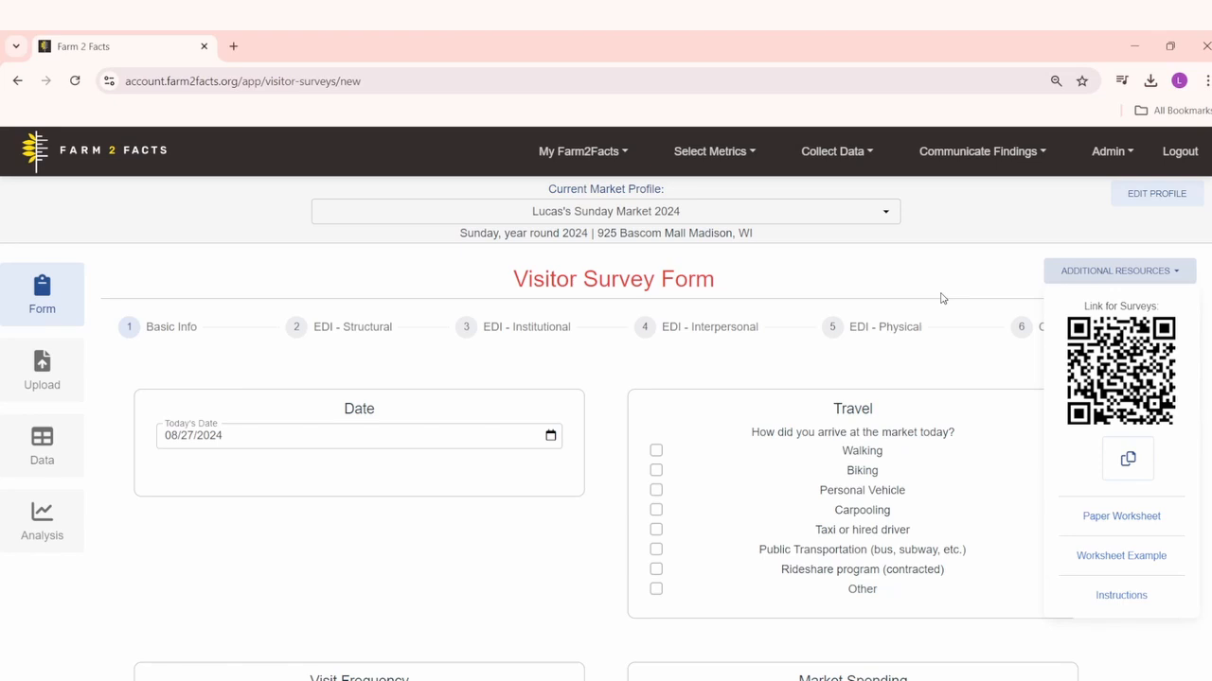
{"action": "left_click", "coordinate": [41, 443]}
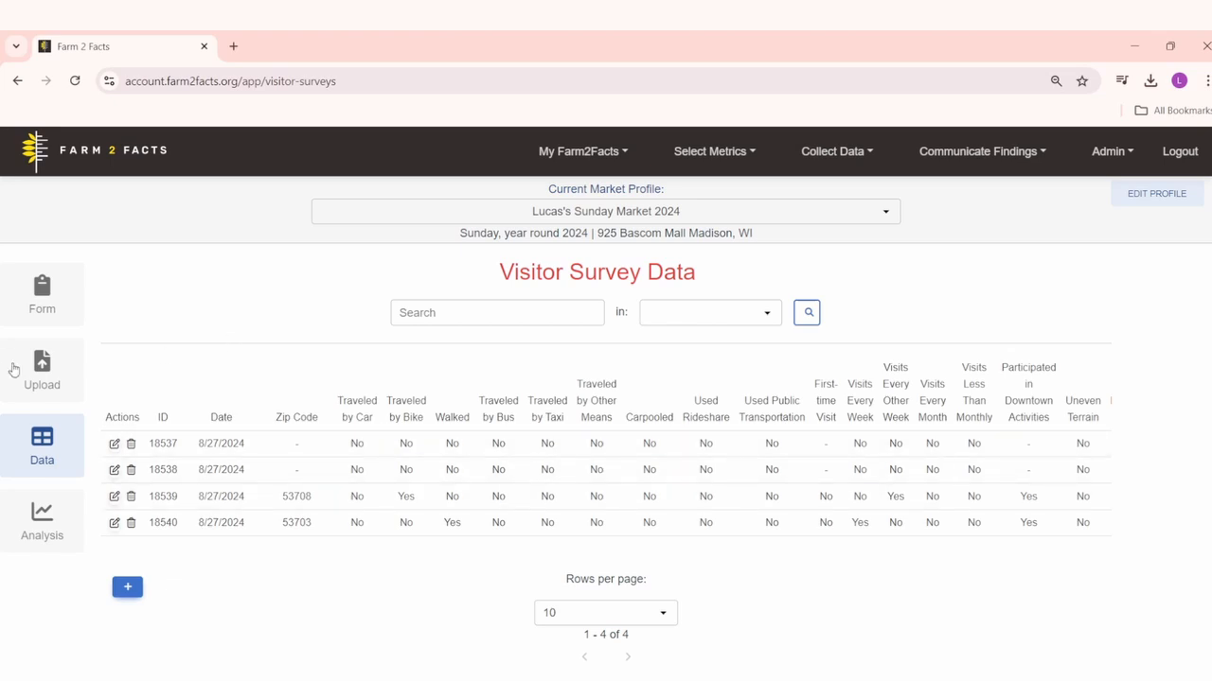
Step: View the paper worksheet offered in the survey form's additional resources, closing the PDF and the resources list when done
{"action": "left_click", "coordinate": [41, 373]}
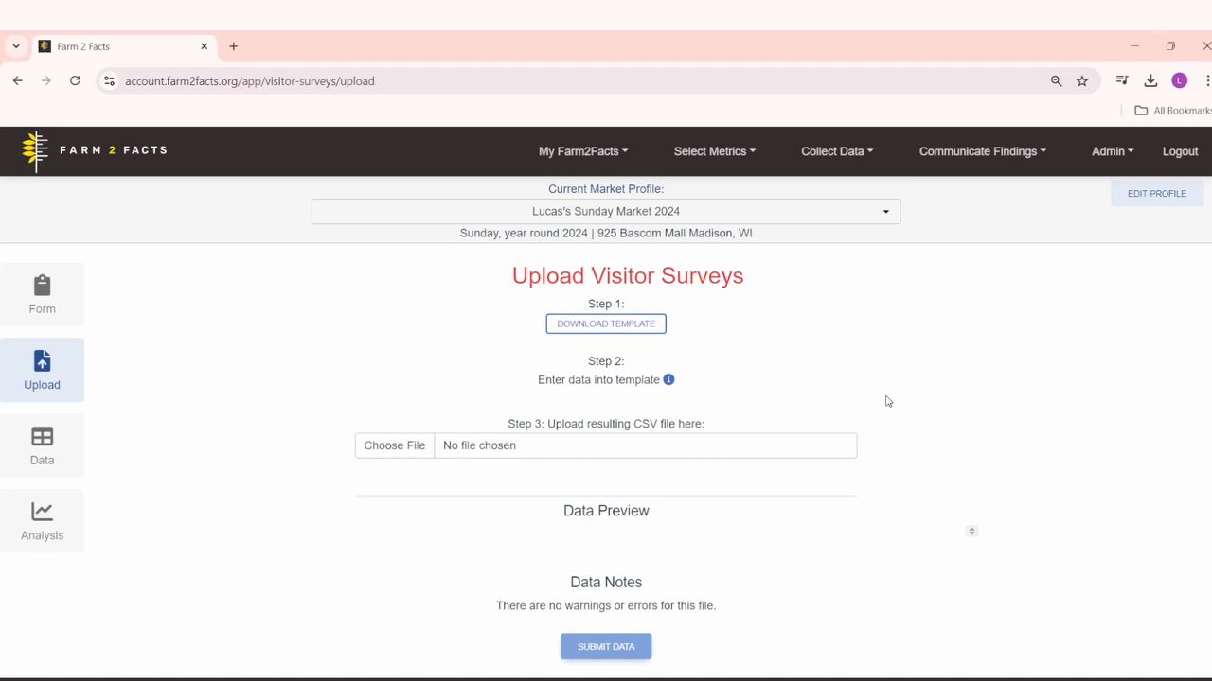
{"action": "left_click", "coordinate": [10, 287]}
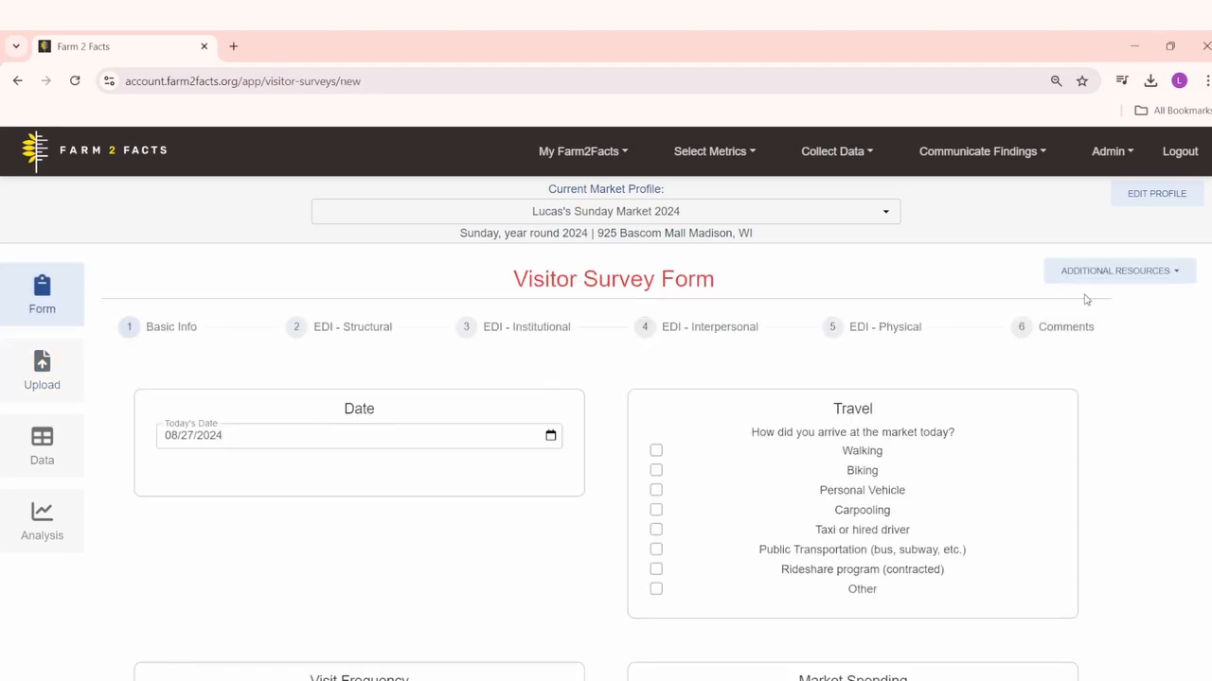
{"action": "left_click", "coordinate": [1122, 271]}
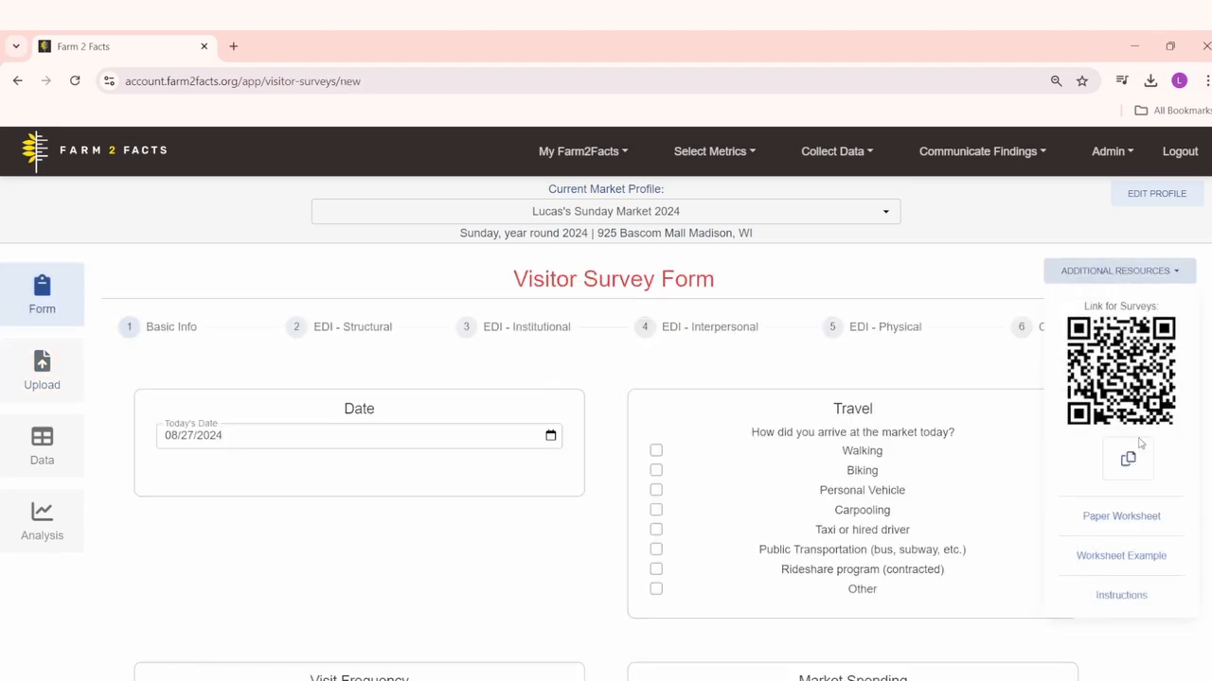
{"action": "left_click", "coordinate": [1113, 520]}
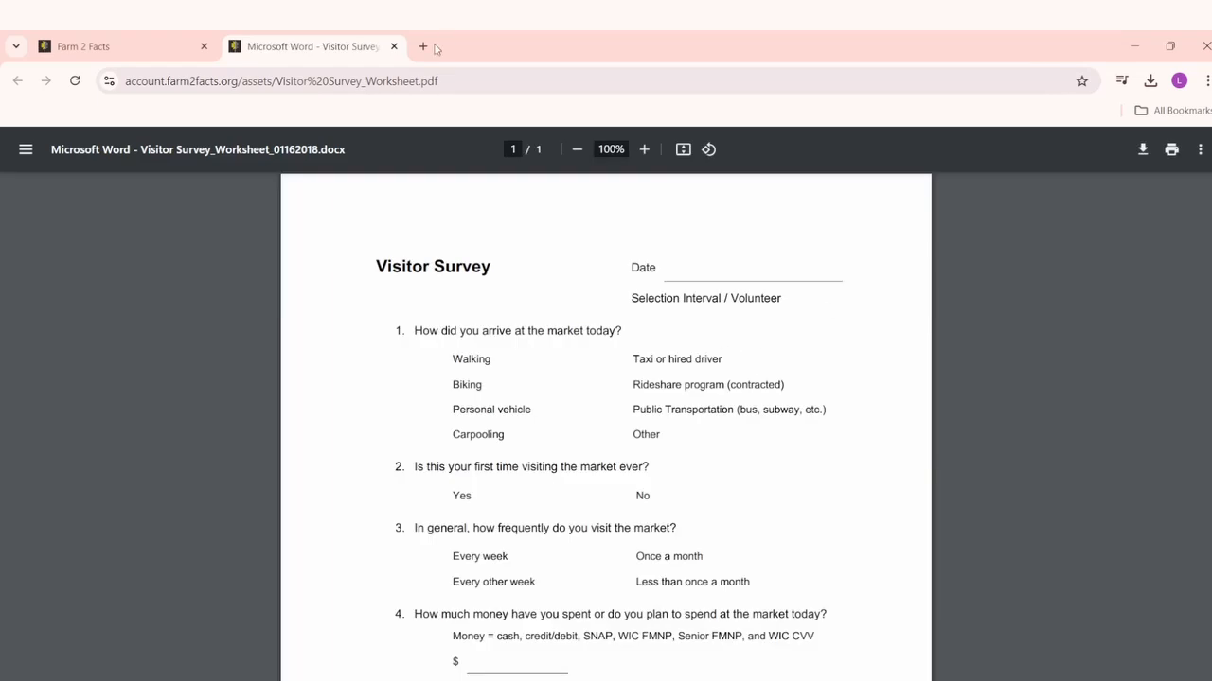
{"action": "left_click", "coordinate": [394, 47]}
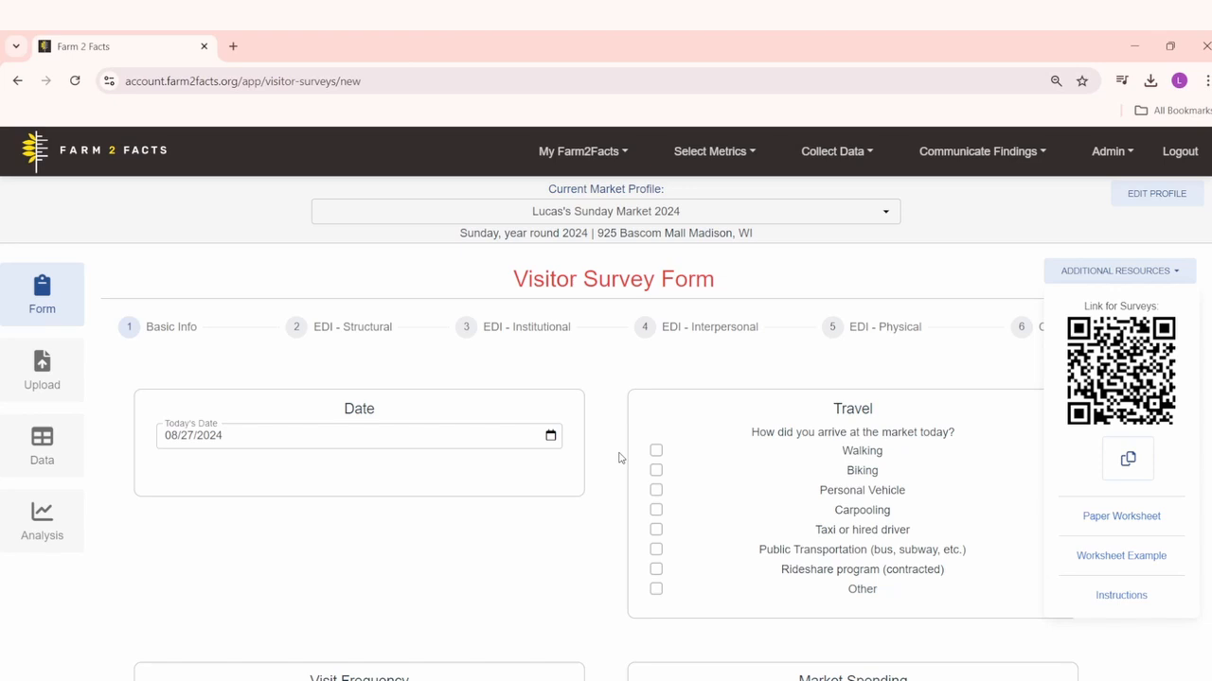
{"action": "left_click", "coordinate": [1124, 272]}
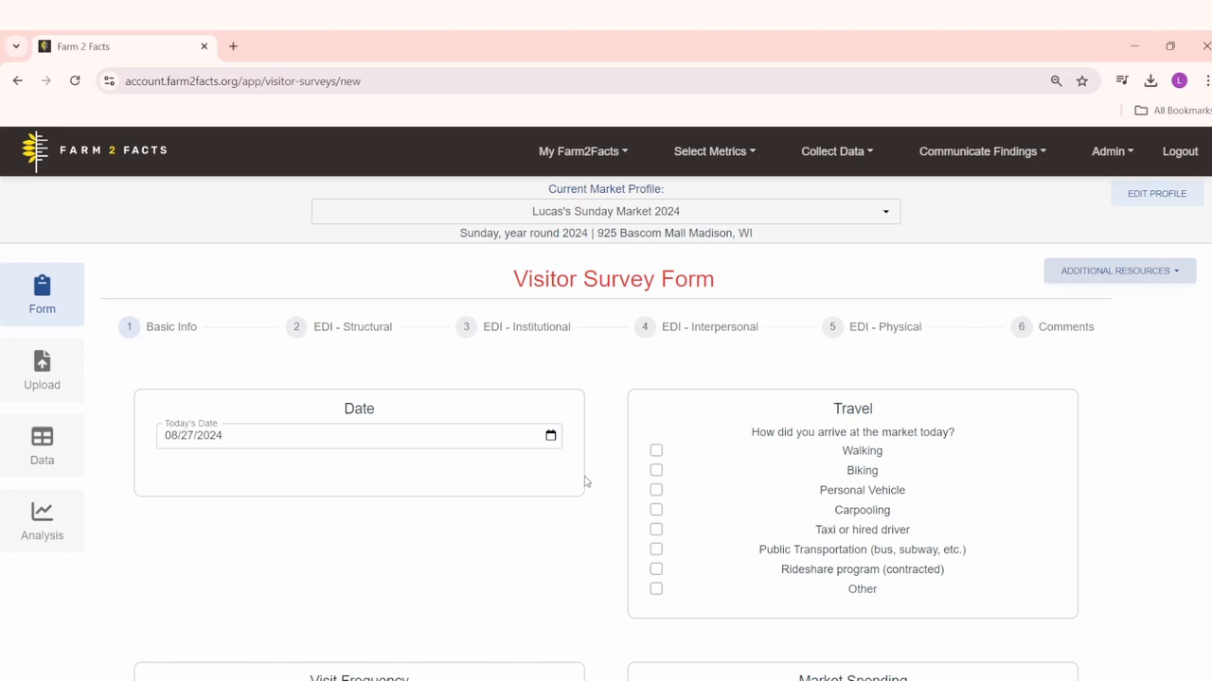
Step: Download the visitor survey template from the Upload Visitor Surveys page
{"action": "scroll", "coordinate": [557, 515], "scroll_direction": "down", "scroll_amount": 2}
{"action": "scroll", "coordinate": [636, 412], "scroll_direction": "up", "scroll_amount": 3}
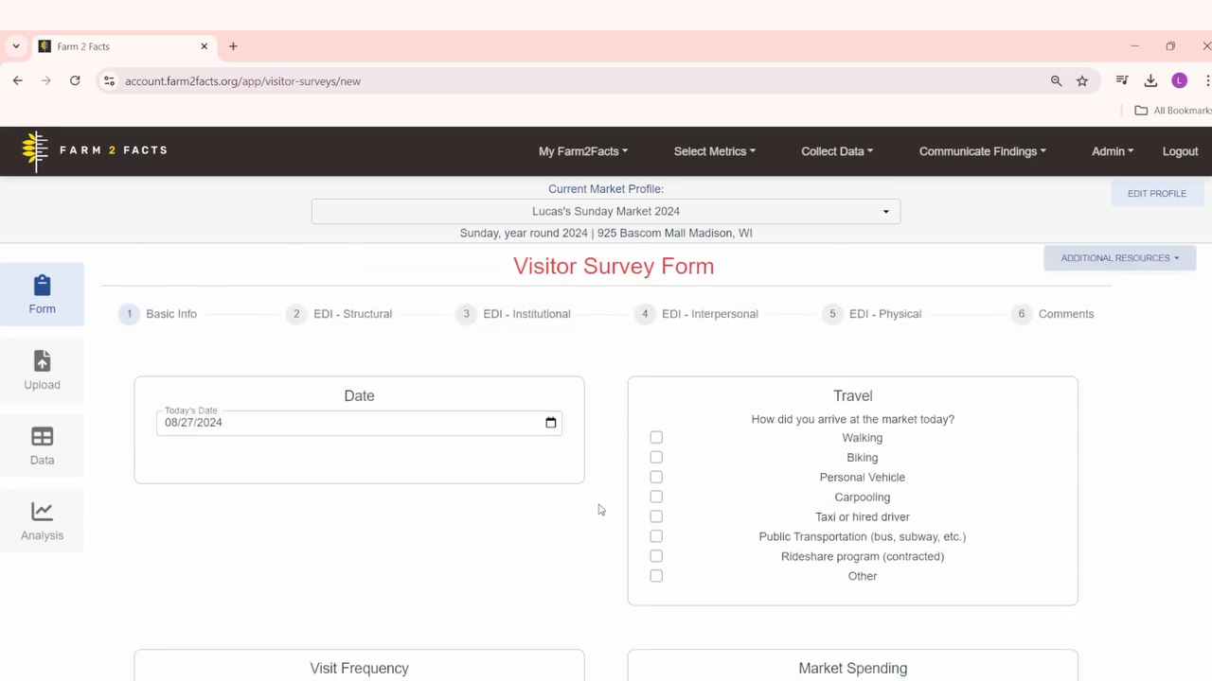
{"action": "left_click", "coordinate": [42, 374]}
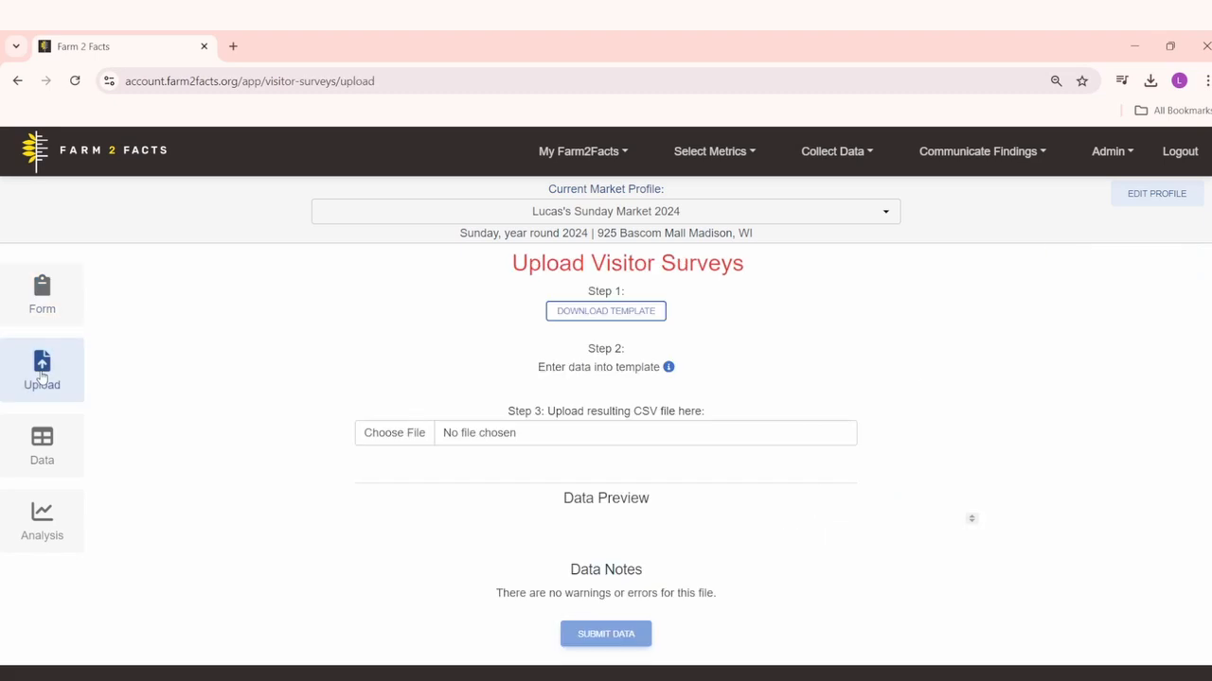
{"action": "left_click", "coordinate": [607, 311]}
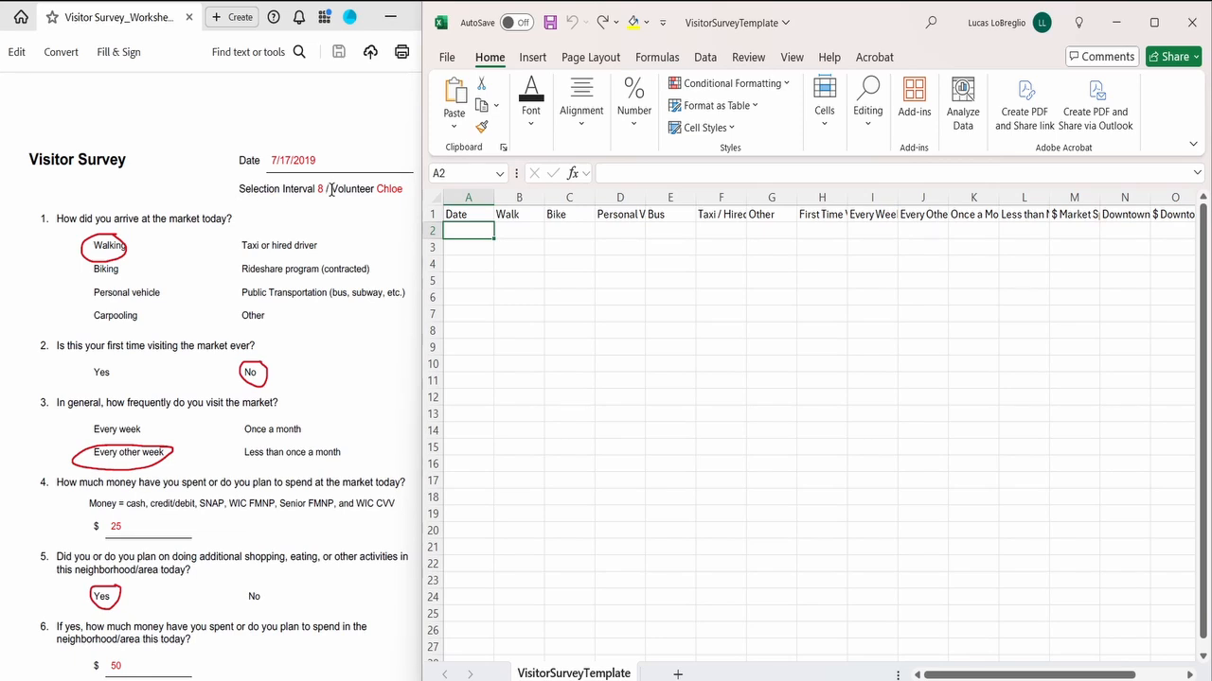
Step: Widen all survey columns from Date through Comments so their full headings fit
{"action": "left_click", "coordinate": [469, 197]}
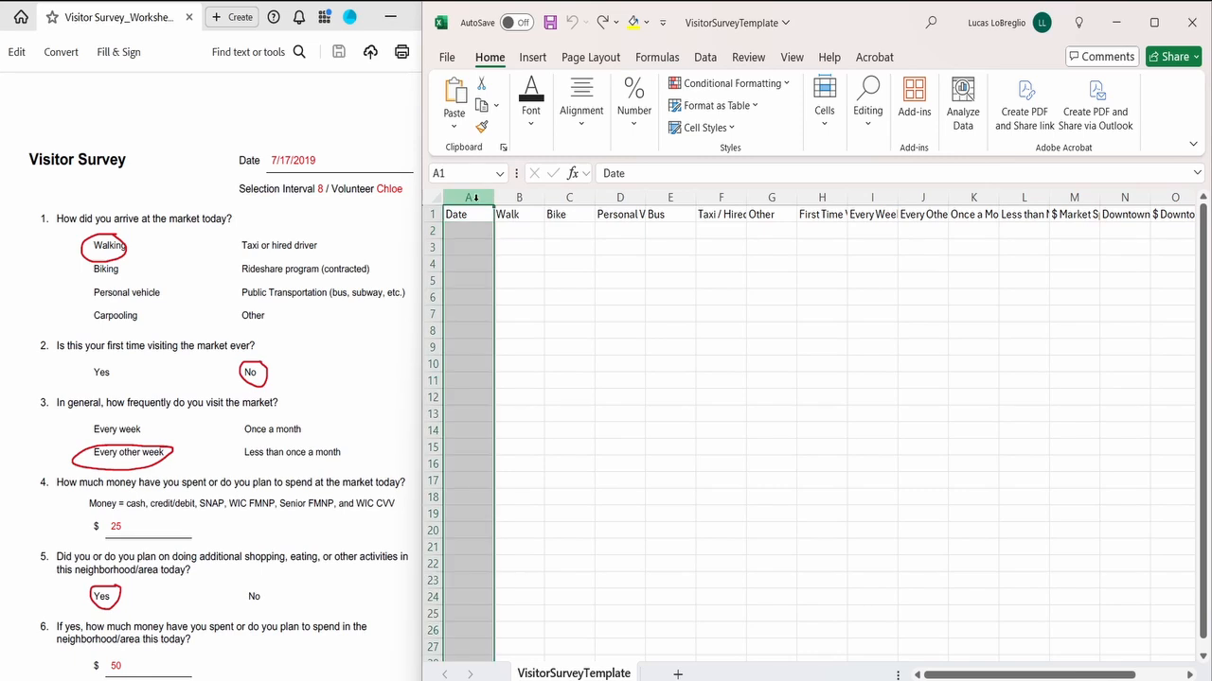
{"action": "scroll", "coordinate": [866, 237], "scroll_direction": "right", "scroll_amount": 3}
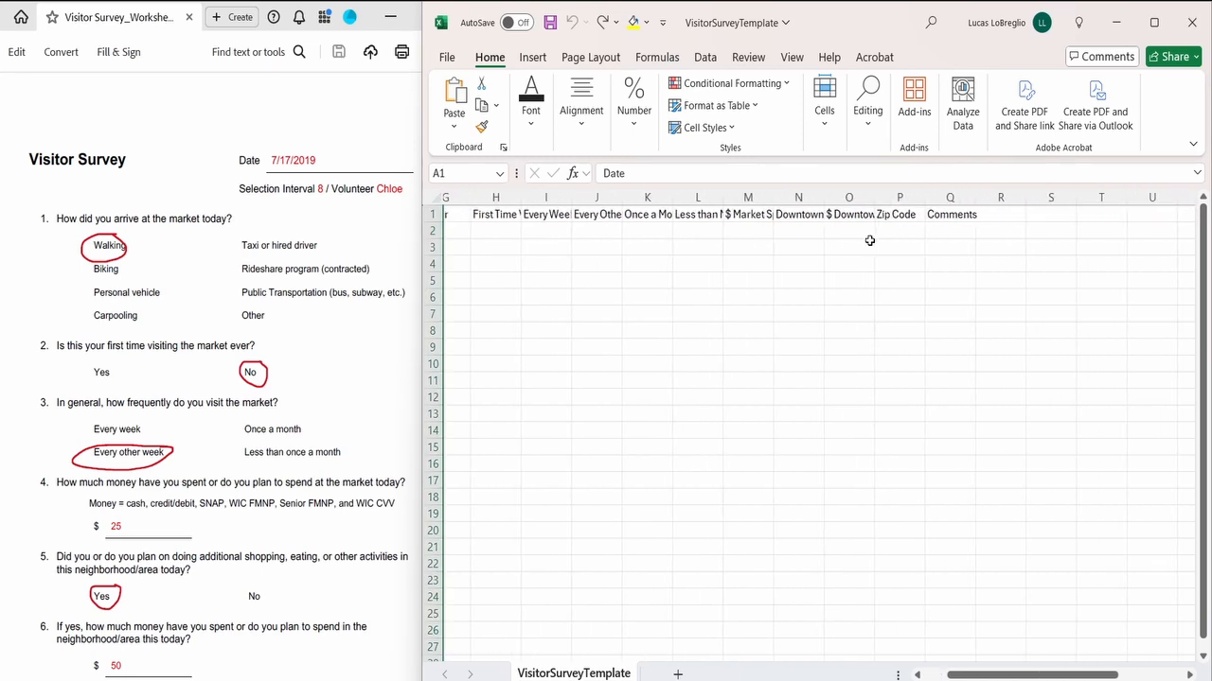
{"action": "left_click", "coordinate": [950, 196], "text": "shift"}
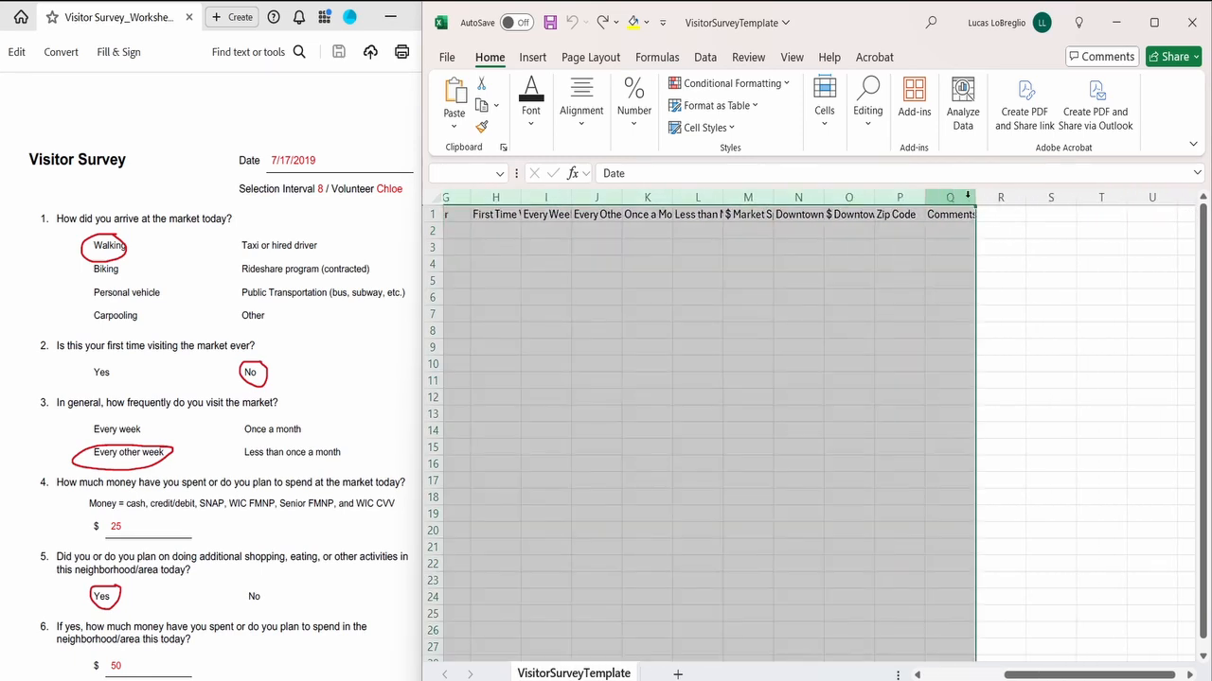
{"action": "left_click_drag", "start_coordinate": [975, 196], "coordinate": [1037, 194]}
{"action": "scroll", "coordinate": [951, 252], "scroll_direction": "left", "scroll_amount": 5}
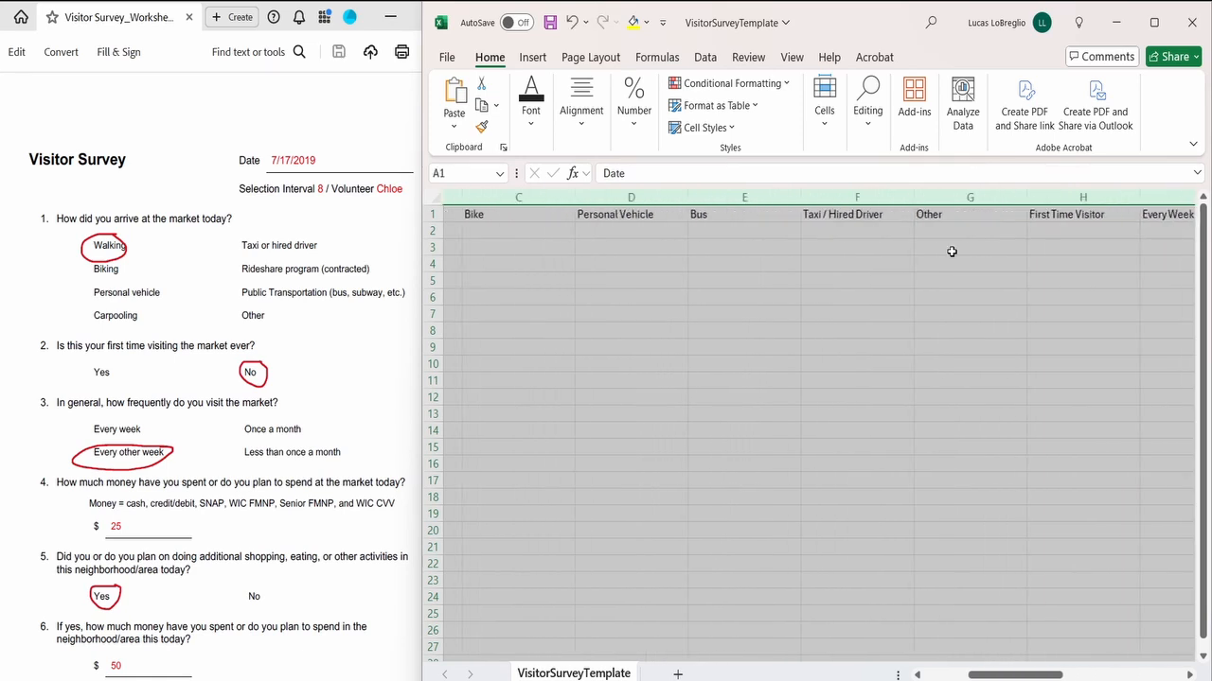
Step: Start the first survey row in row 2 with the date 7/17/19 and "yes" under Walk, leaving Bike blank
{"action": "left_click", "coordinate": [454, 233]}
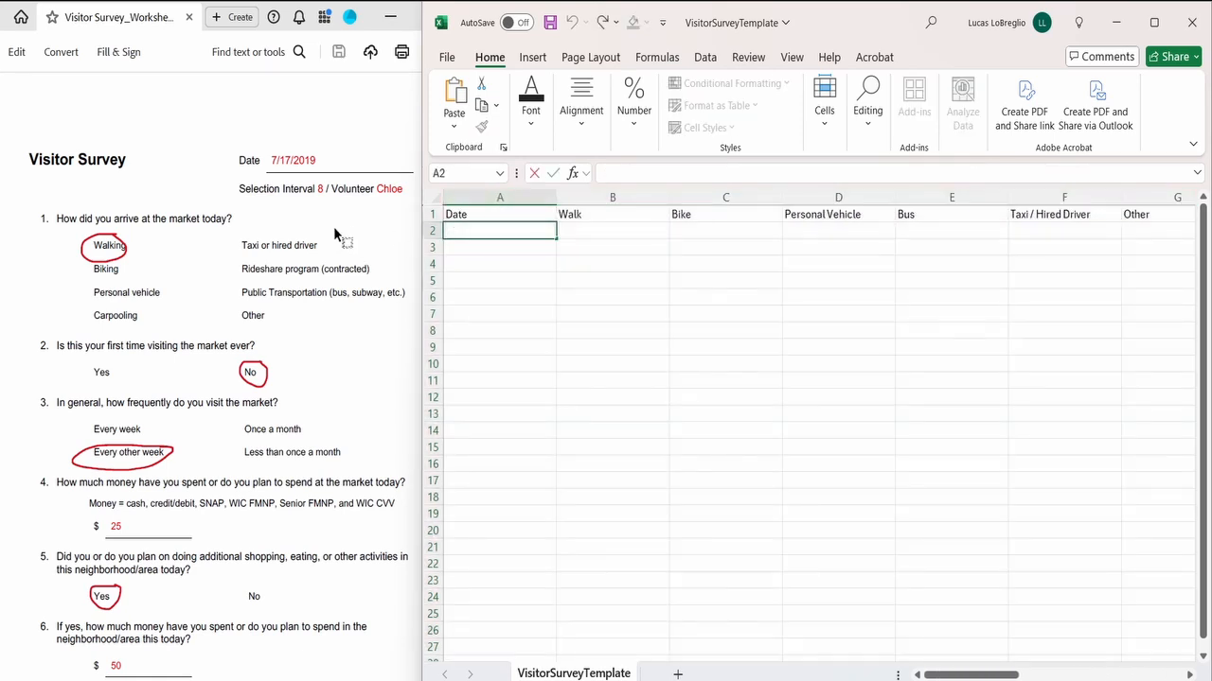
{"action": "type", "text": "7/17/19"}
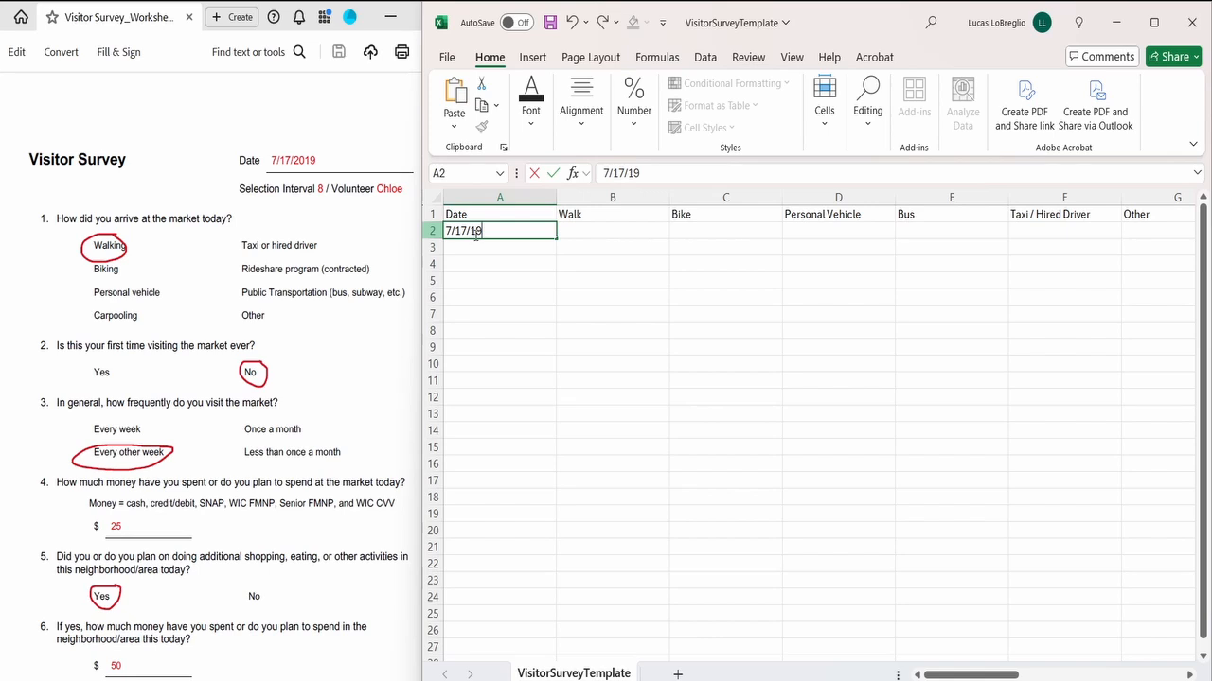
{"action": "left_click", "coordinate": [578, 231]}
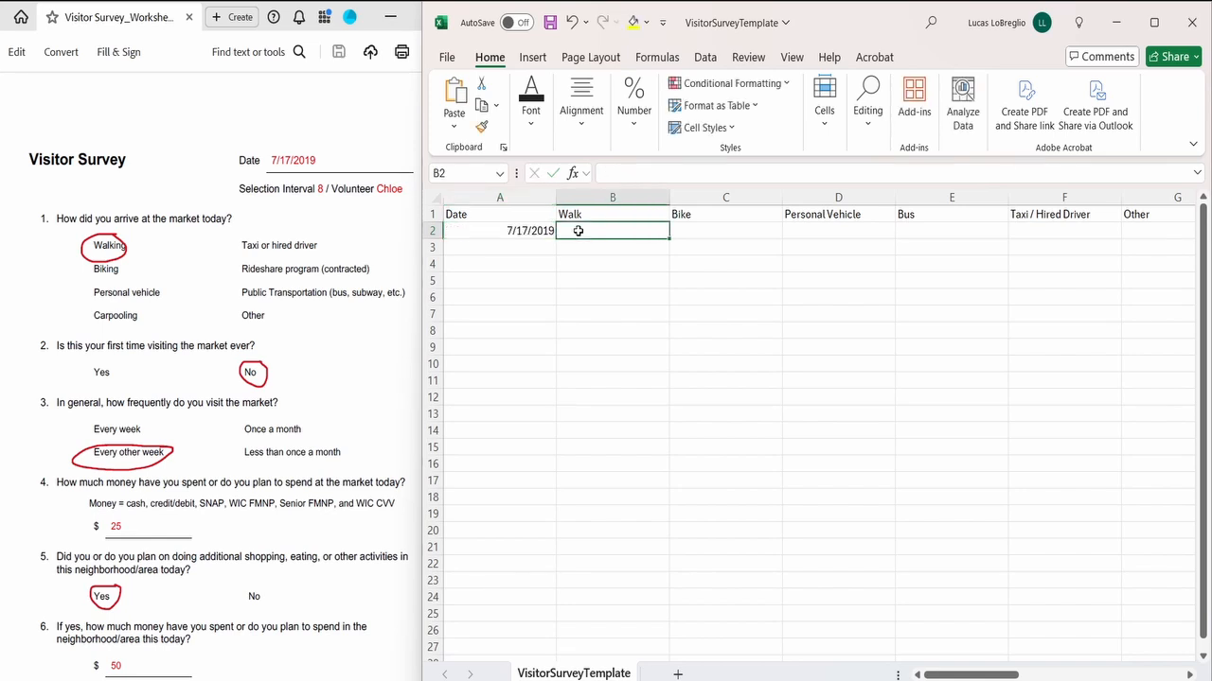
{"action": "type", "text": "yes"}
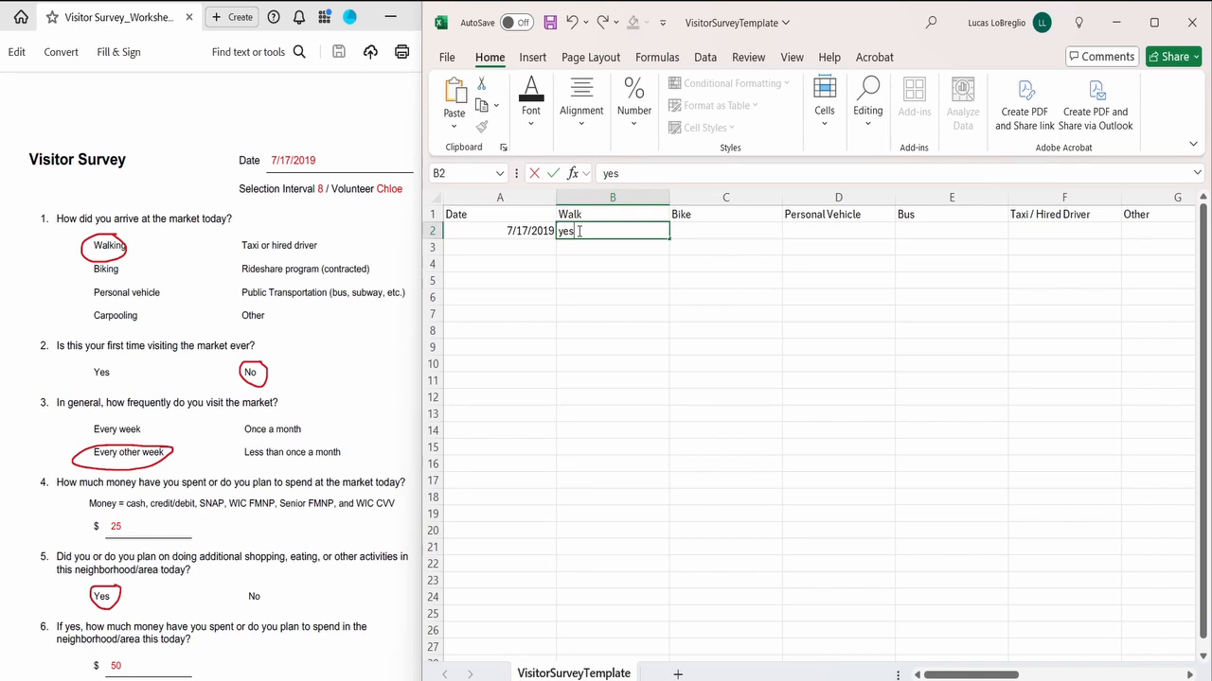
{"action": "key", "text": "Tab"}
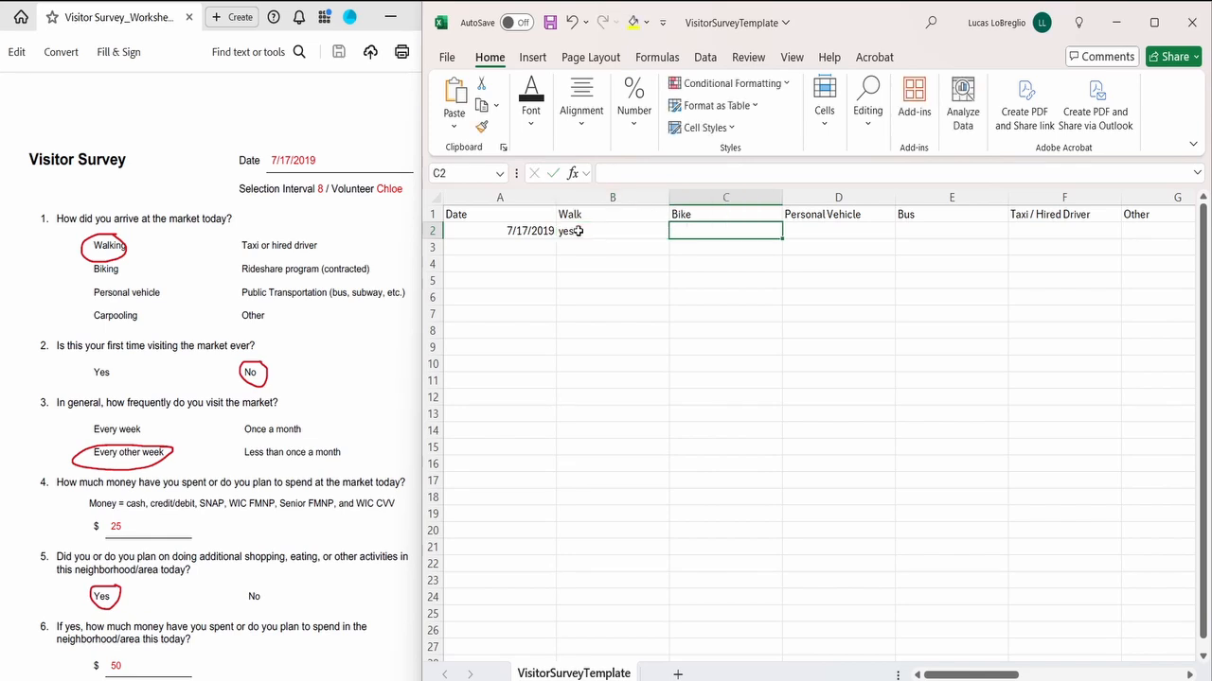
{"action": "key", "text": "Tab"}
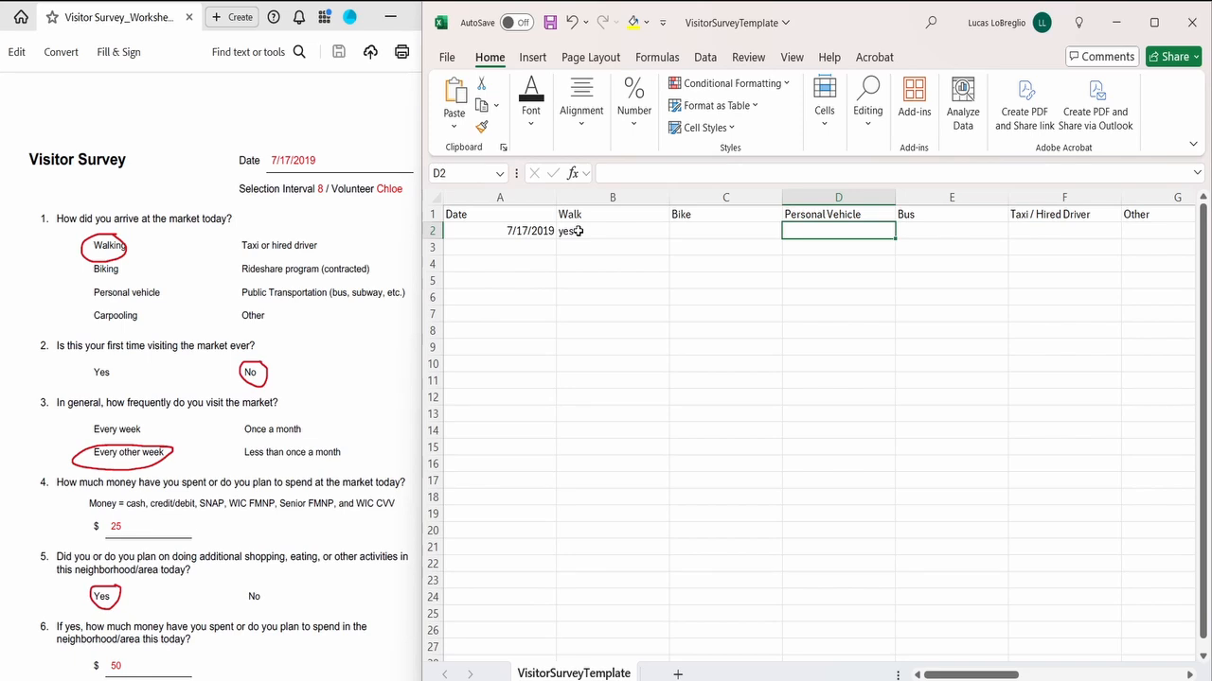
{"action": "type", "text": "no"}
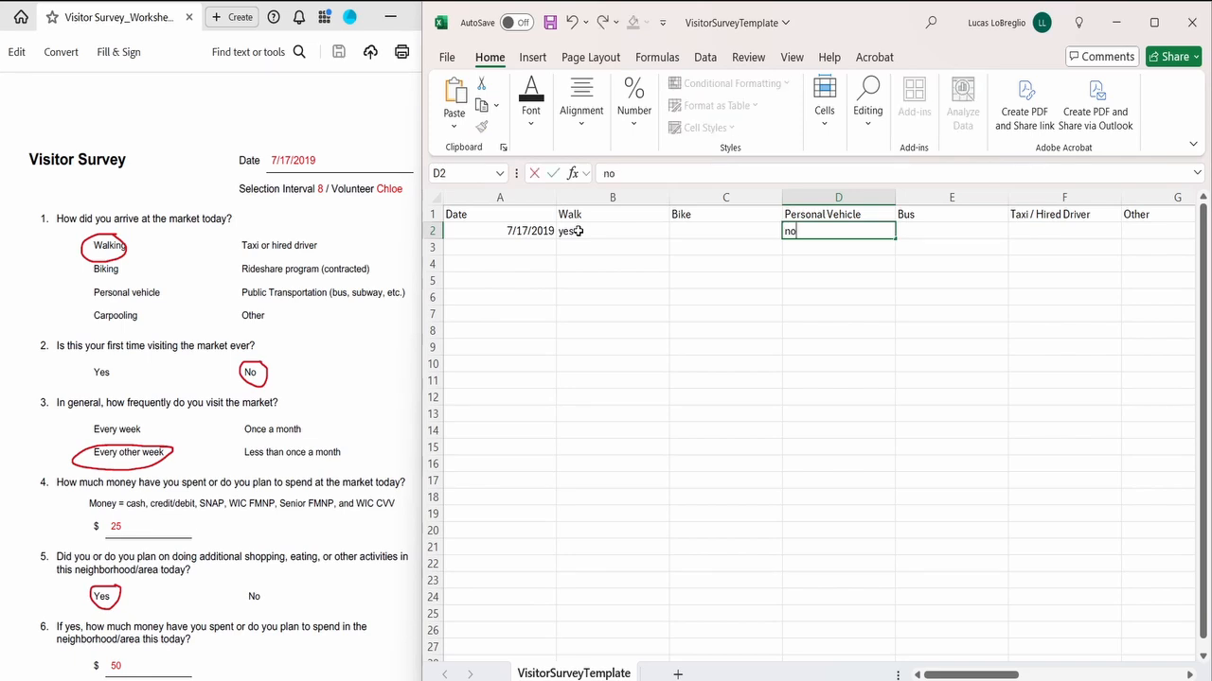
{"action": "key", "text": "BackSpace"}
{"action": "key", "text": "BackSpace"}
Step: In row 2, enter "no" for First Time Visitor and "yes" for Every Other Week, leaving the skipped columns blank
{"action": "key", "text": "Tab"}
{"action": "key", "text": "Tab"}
{"action": "key", "text": "Tab"}
{"action": "key", "text": "Tab"}
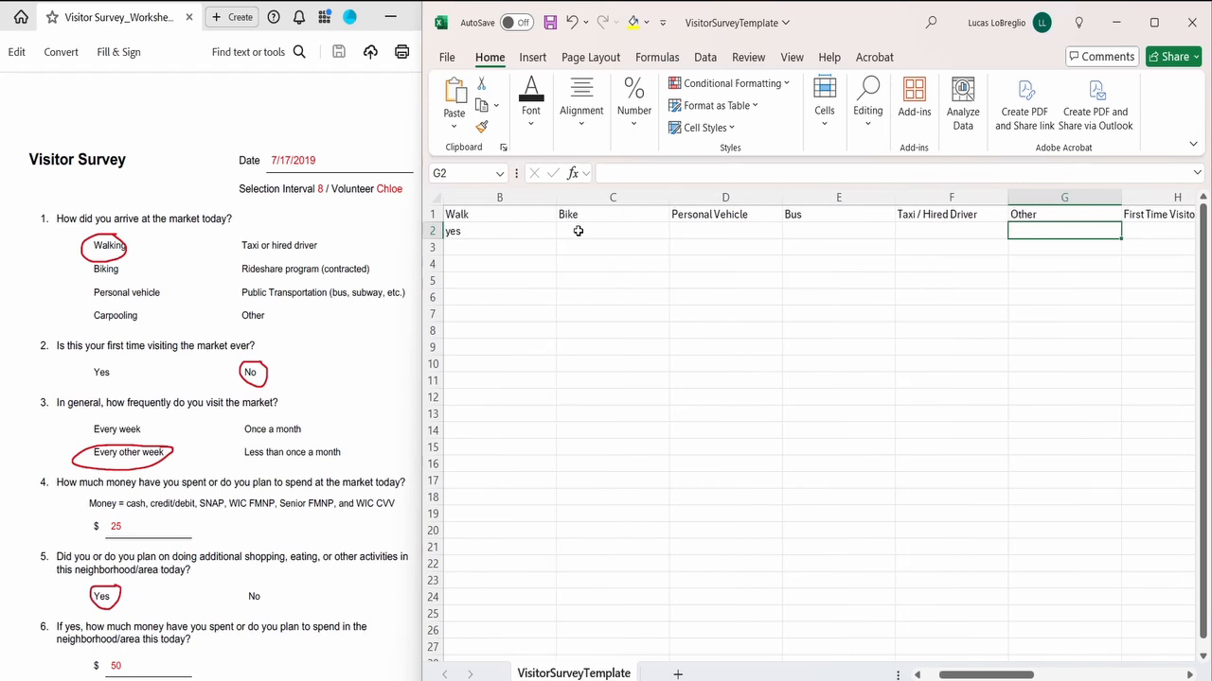
{"action": "type", "text": "no"}
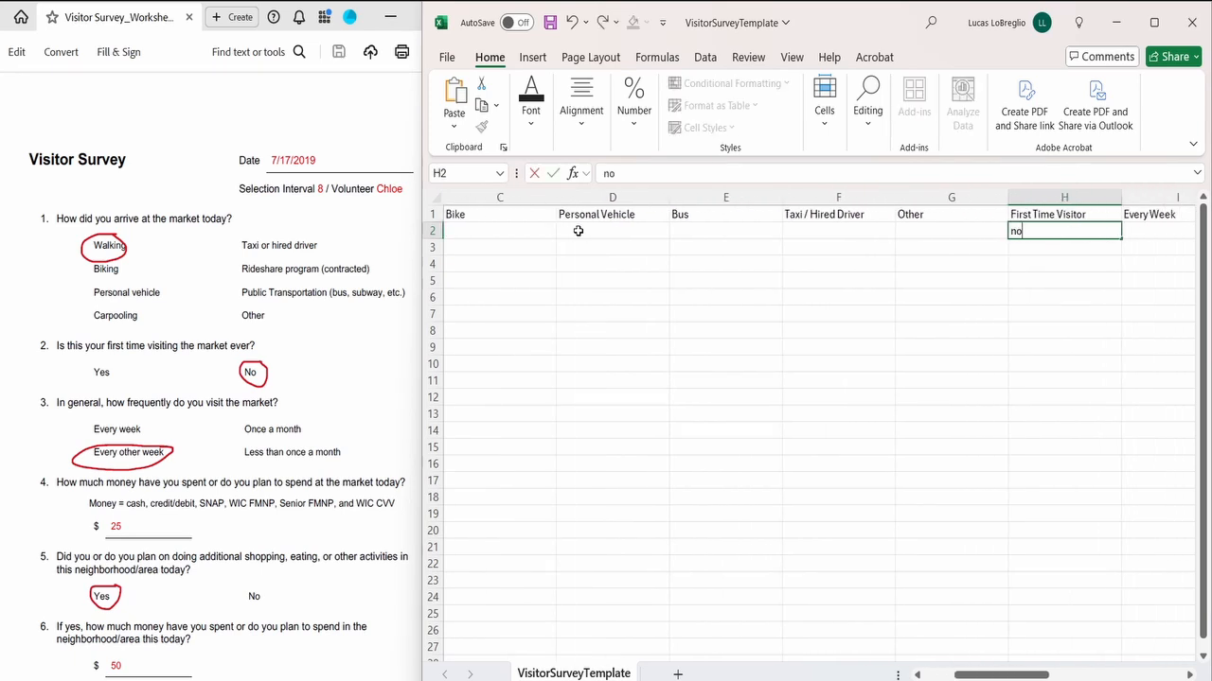
{"action": "key", "text": "Tab"}
{"action": "key", "text": "Tab"}
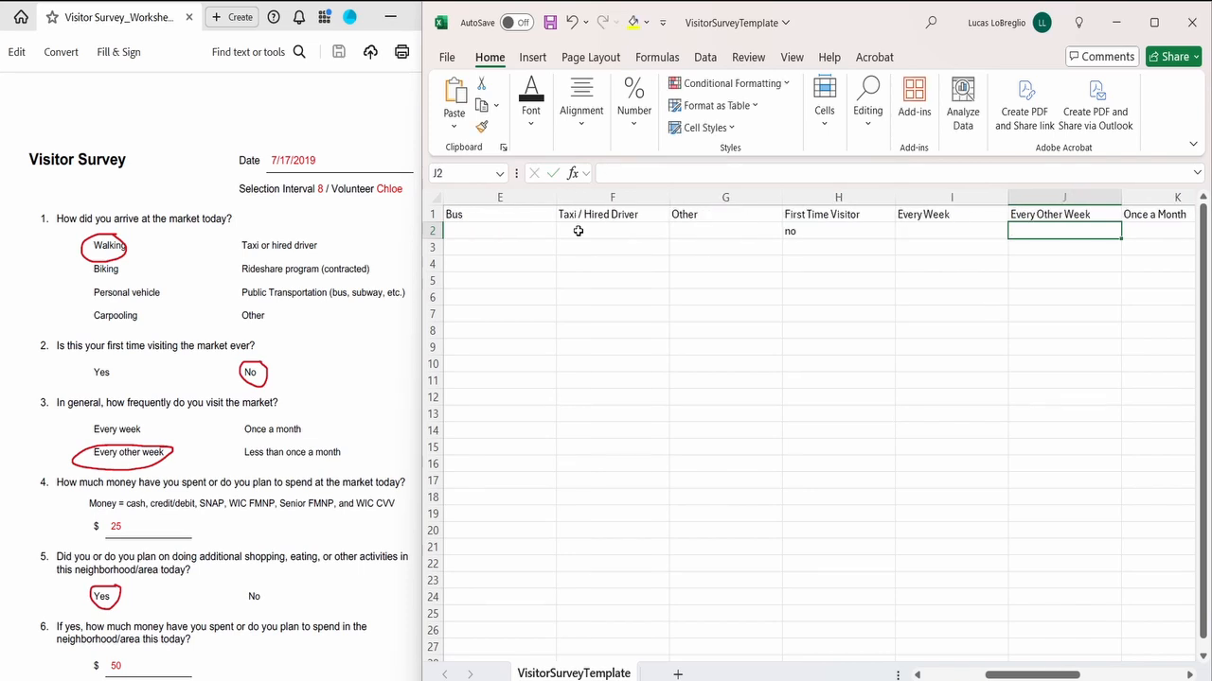
{"action": "type", "text": "yes"}
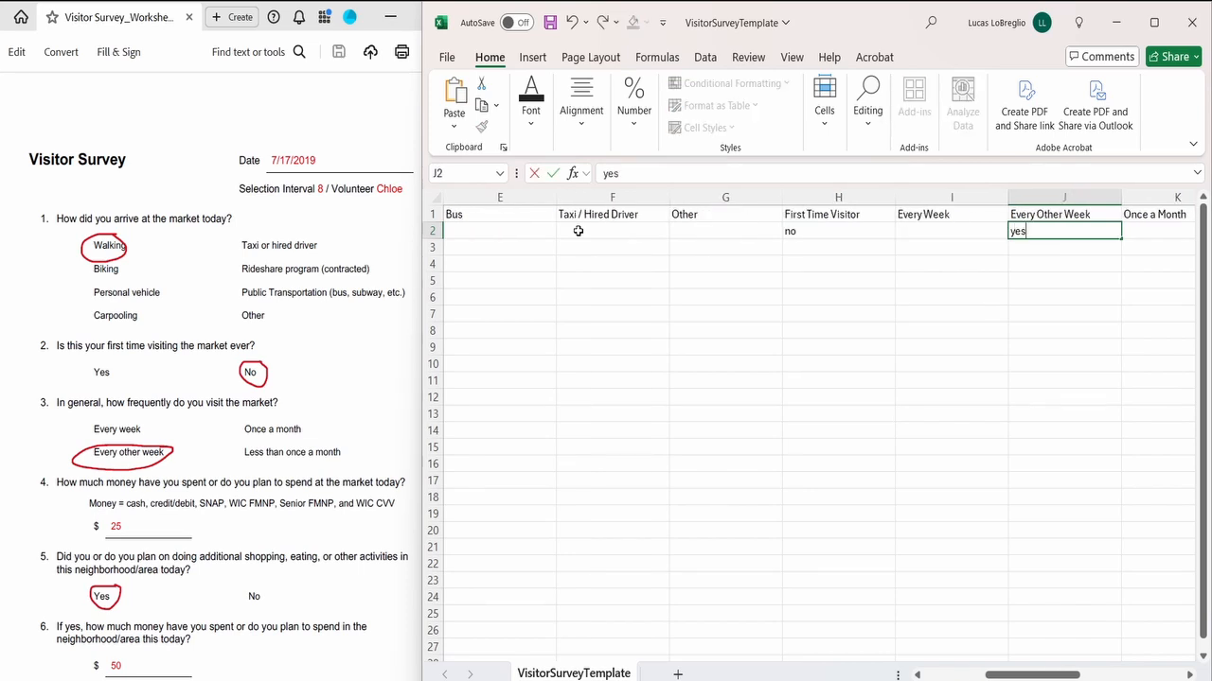
Step: In row 2, enter 25 for $ Market Spending, "yes" for Downtown Activities and 50 for $ Downtown Spending
{"action": "key", "text": "Tab"}
{"action": "key", "text": "Tab"}
{"action": "key", "text": "Tab"}
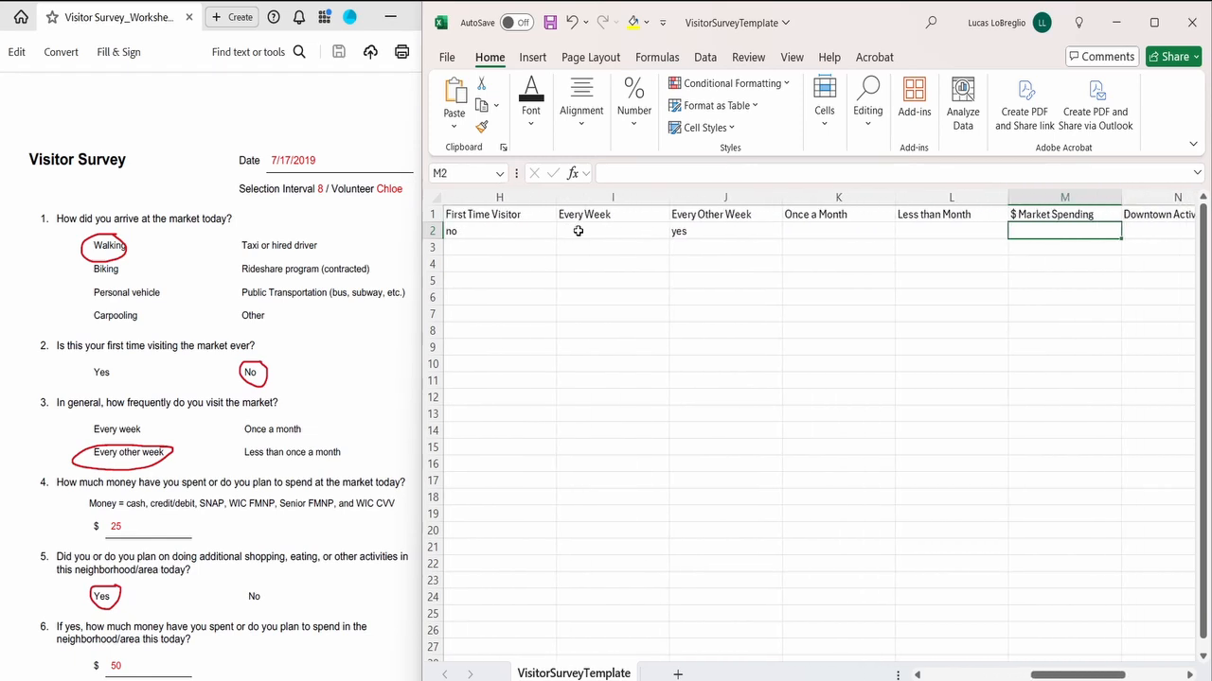
{"action": "type", "text": "25"}
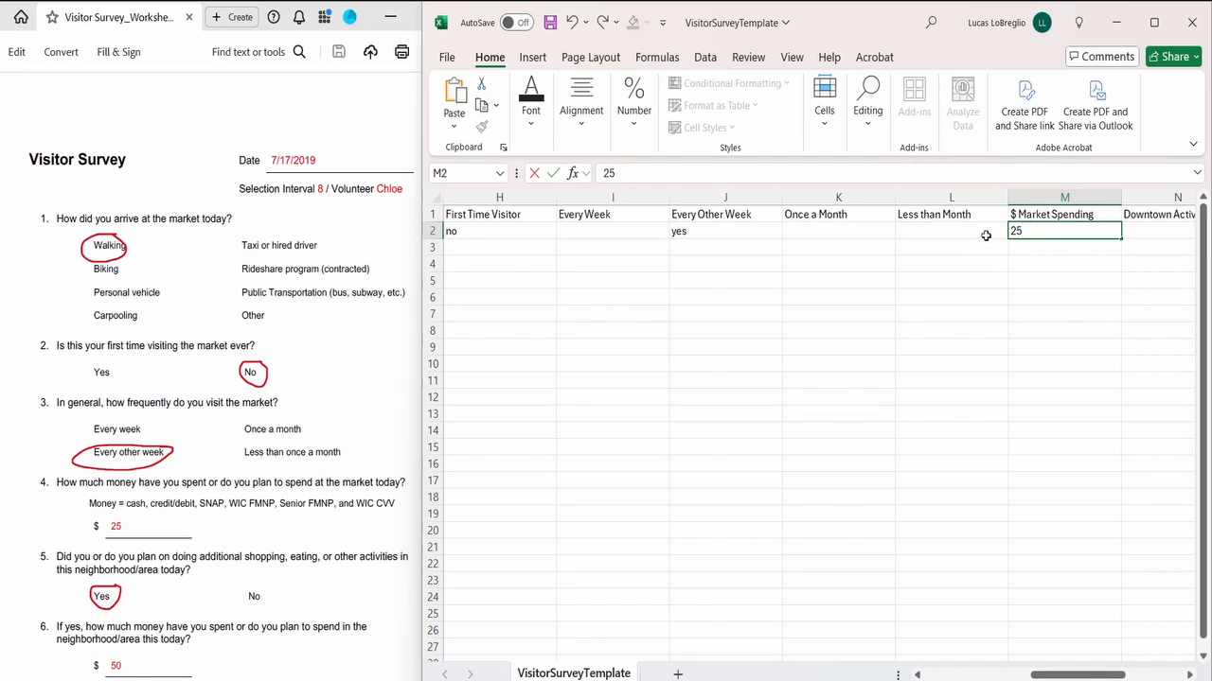
{"action": "key", "text": "Tab"}
{"action": "type", "text": "yes"}
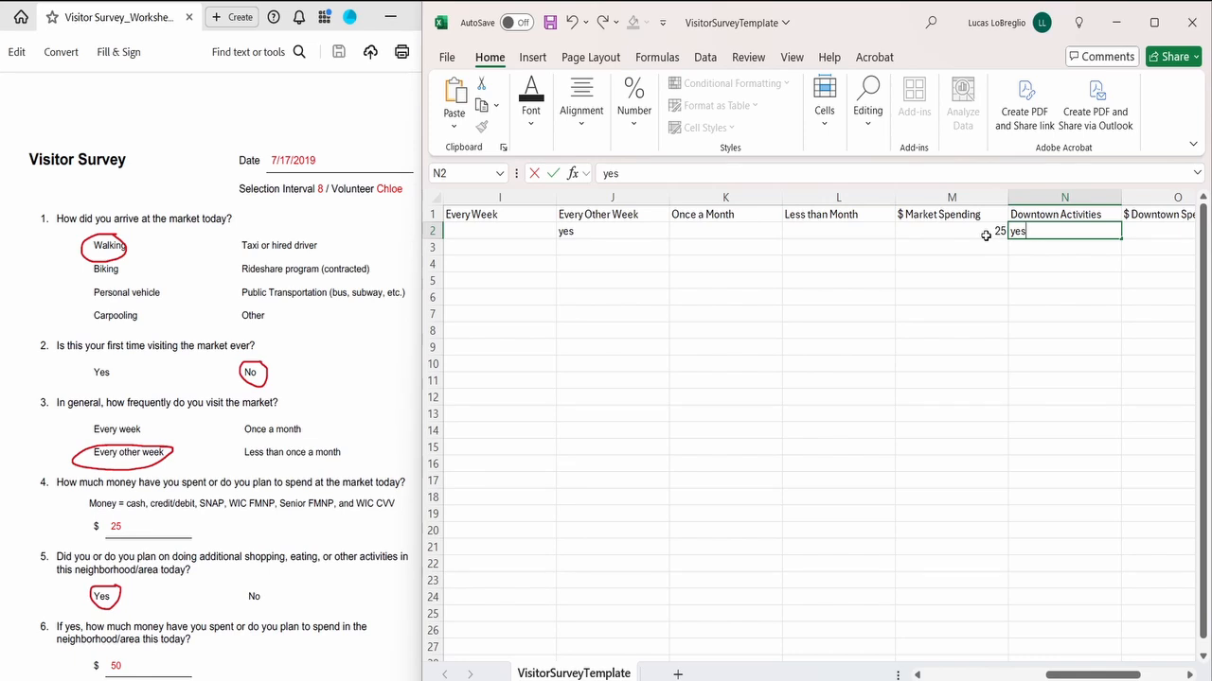
{"action": "key", "text": "Tab"}
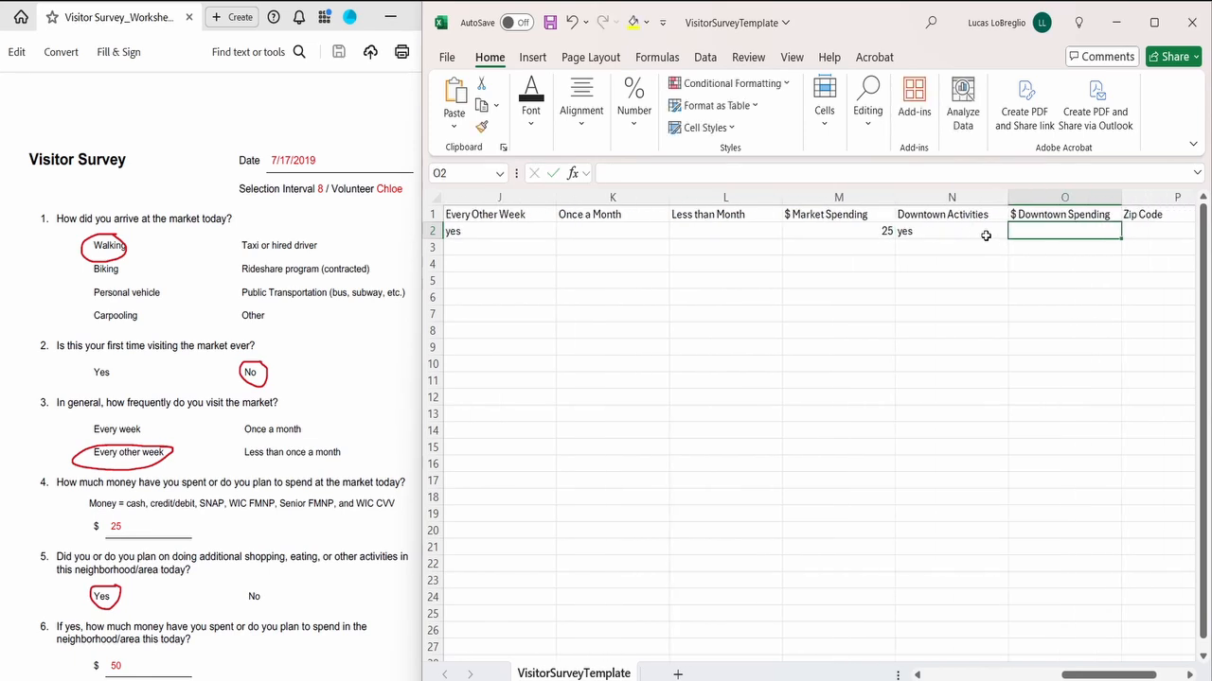
{"action": "type", "text": "50"}
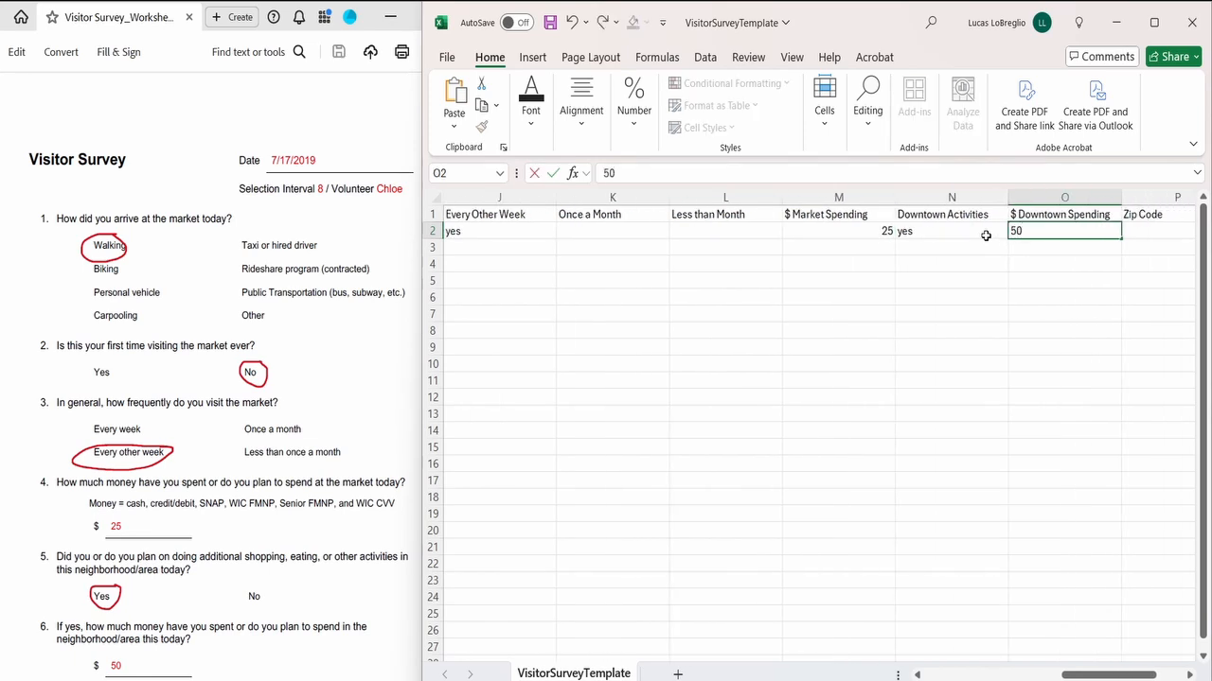
{"action": "key", "text": "Tab"}
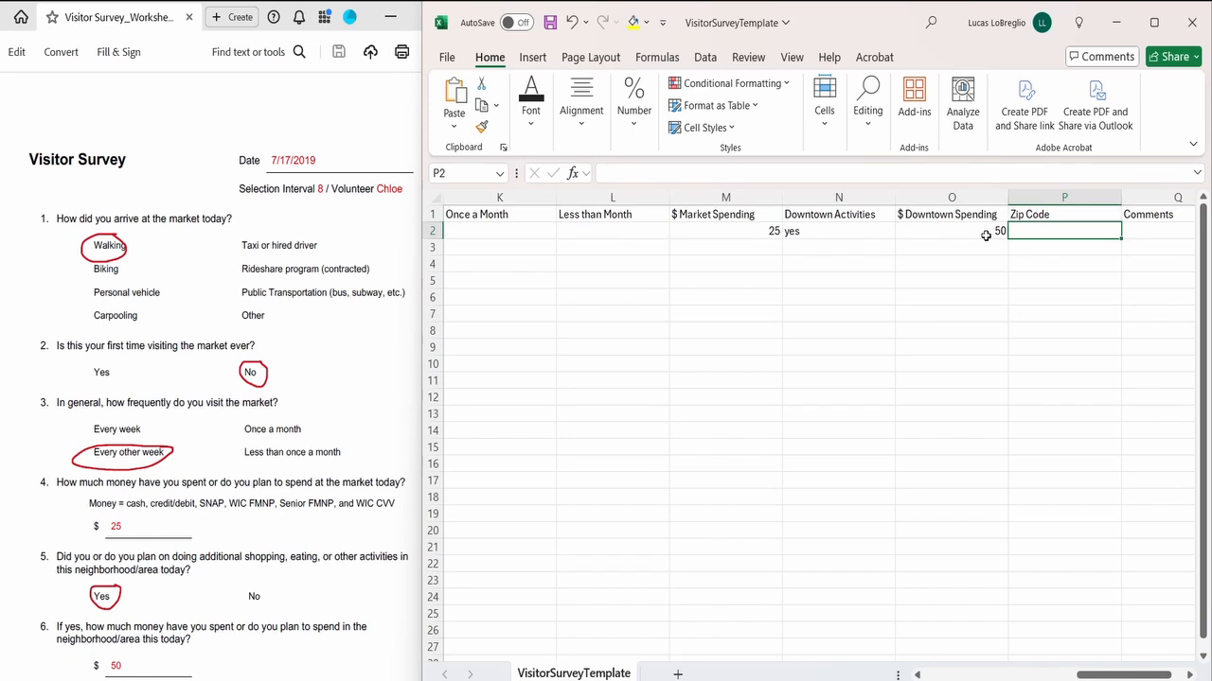
Step: Fill in row 2's Zip Code with the home zip code from the paper worksheet, leaving Comments blank
{"action": "scroll", "coordinate": [343, 395], "scroll_direction": "down", "scroll_amount": 3}
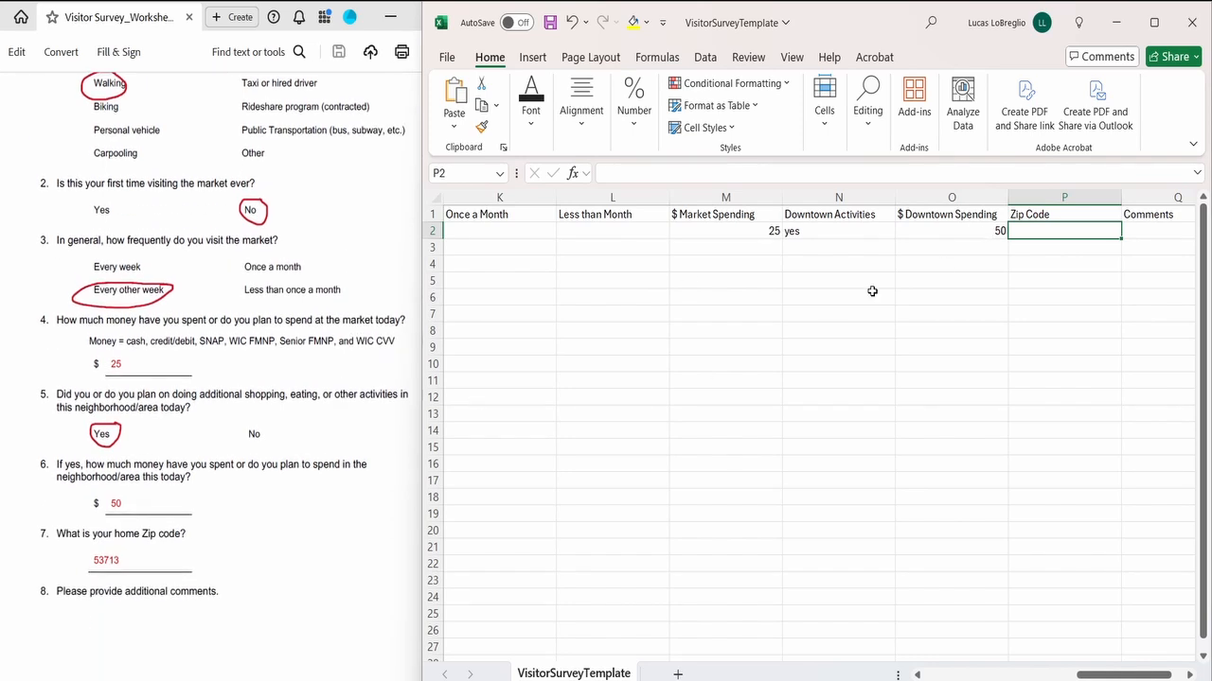
{"action": "double_click", "coordinate": [1031, 232]}
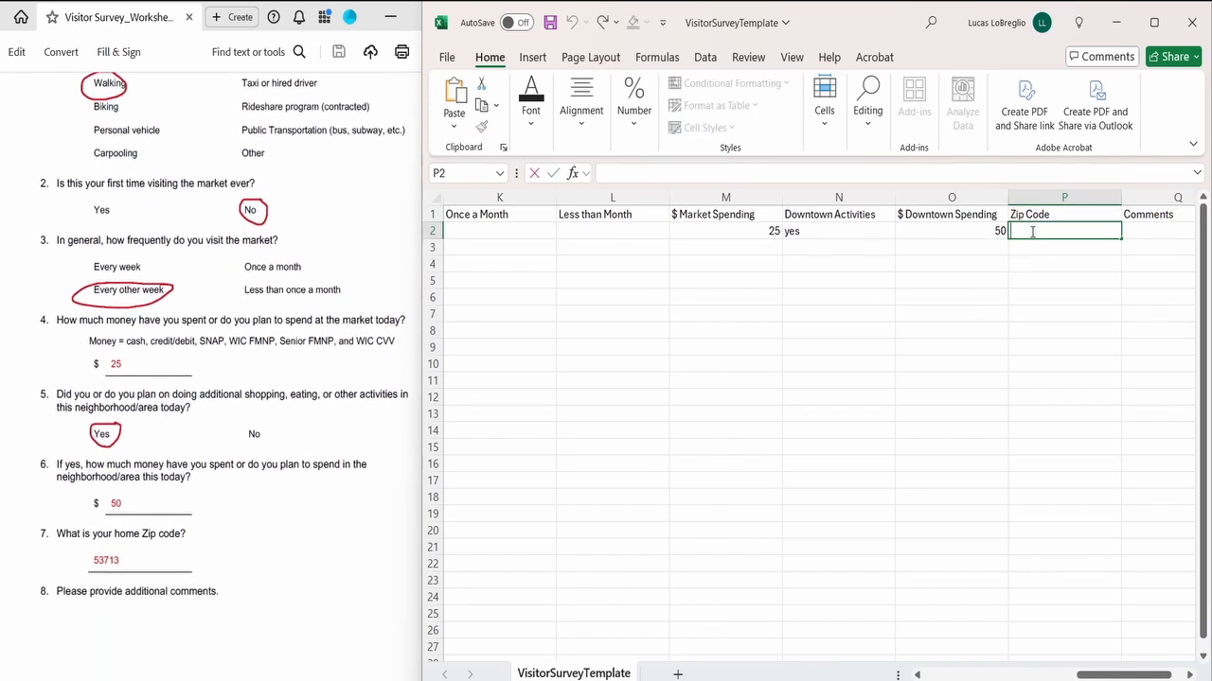
{"action": "type", "text": "53713"}
{"action": "key", "text": "Tab"}
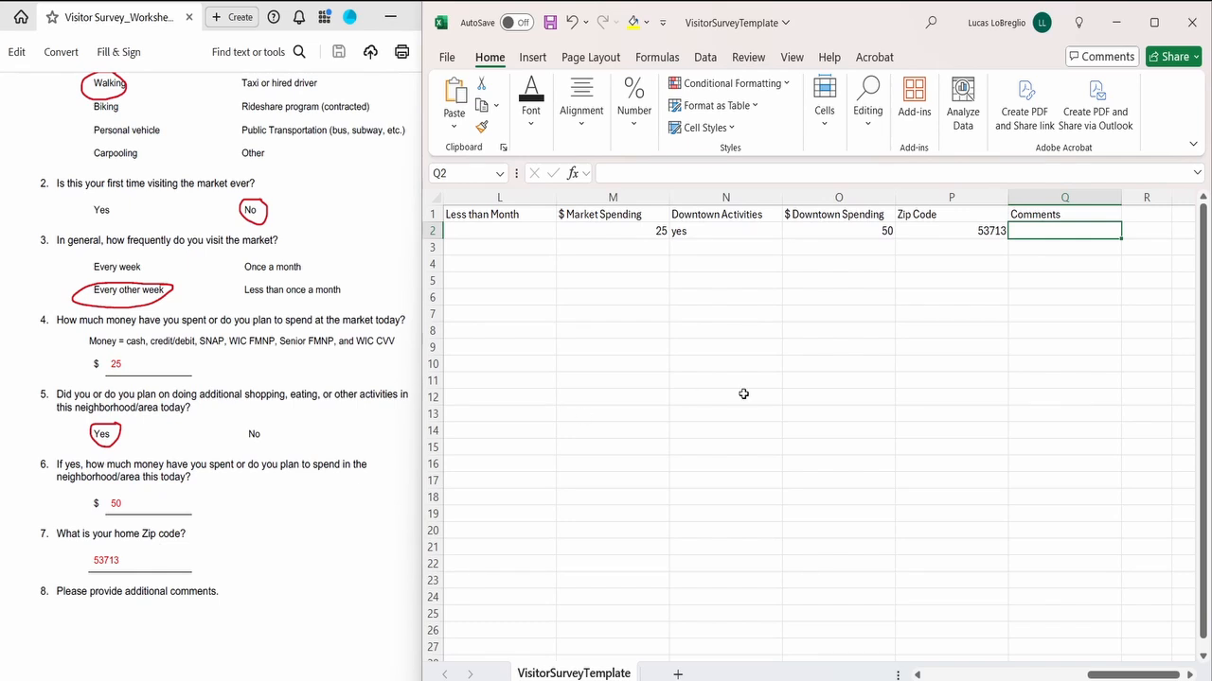
Step: Look over the completed row and save a CSV copy in Downloads as VisitorSurveyTemplate_07172019
{"action": "scroll", "coordinate": [856, 294], "scroll_direction": "left", "scroll_amount": 2}
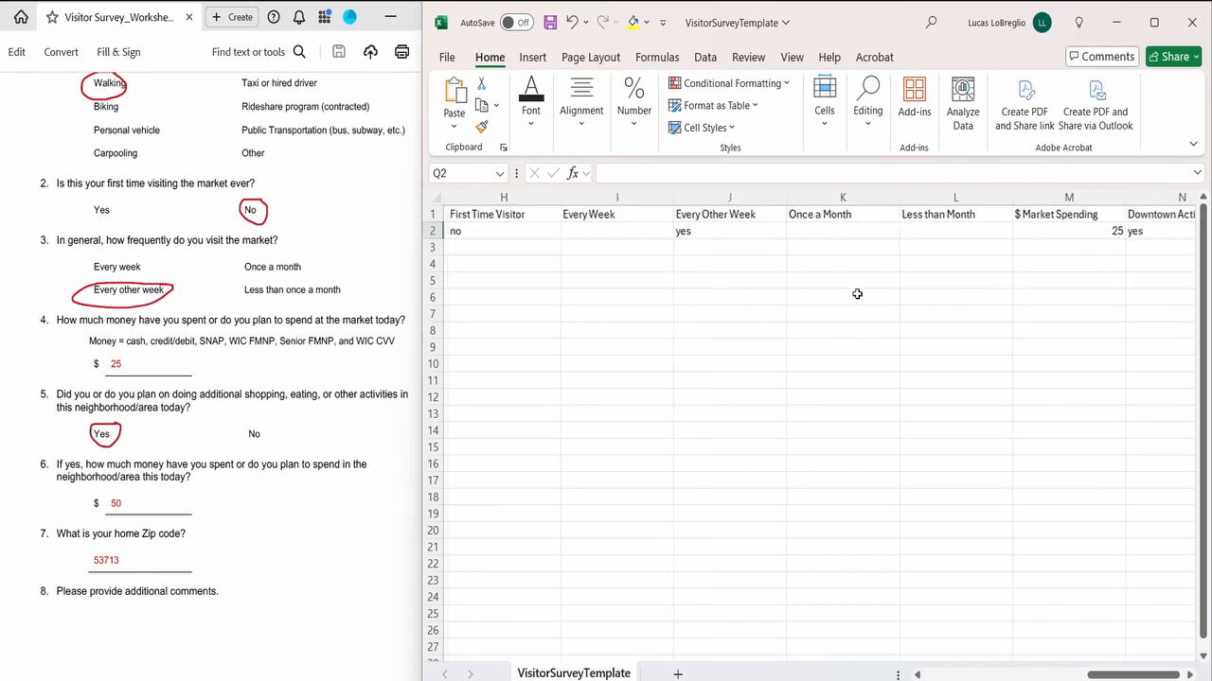
{"action": "scroll", "coordinate": [856, 294], "scroll_direction": "left", "scroll_amount": 3}
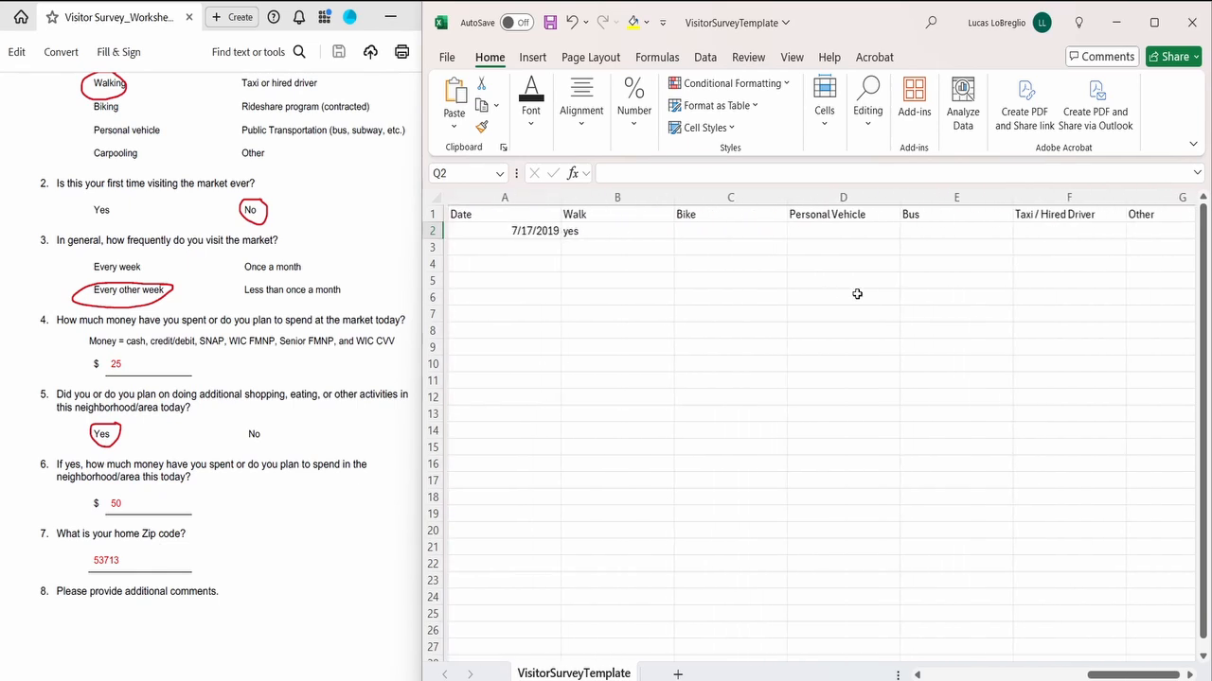
{"action": "left_click", "coordinate": [432, 231]}
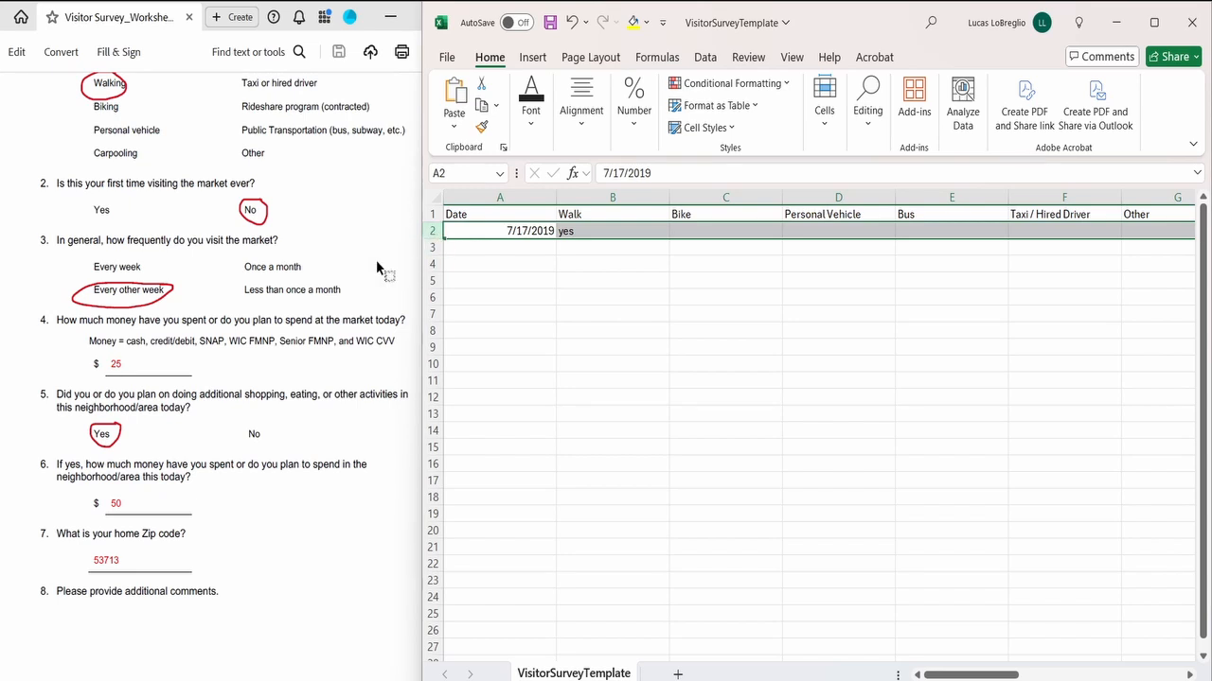
{"action": "scroll", "coordinate": [377, 267], "scroll_direction": "up", "scroll_amount": 2}
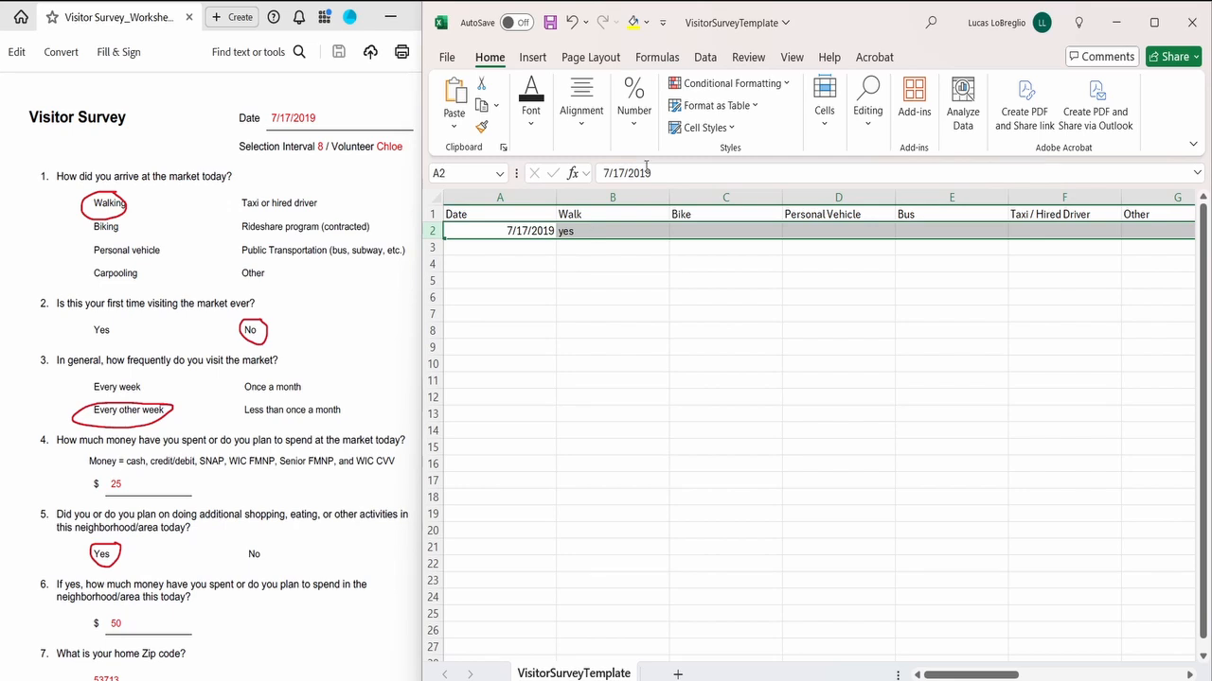
{"action": "left_click", "coordinate": [445, 55]}
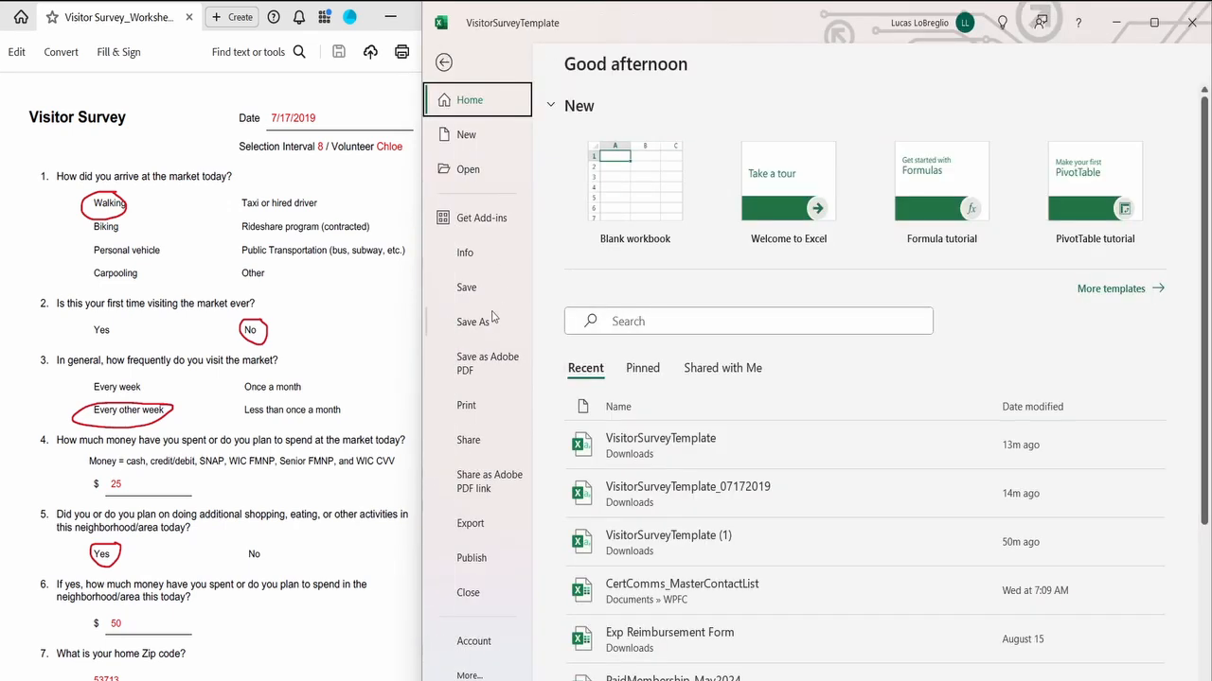
{"action": "left_click", "coordinate": [485, 320]}
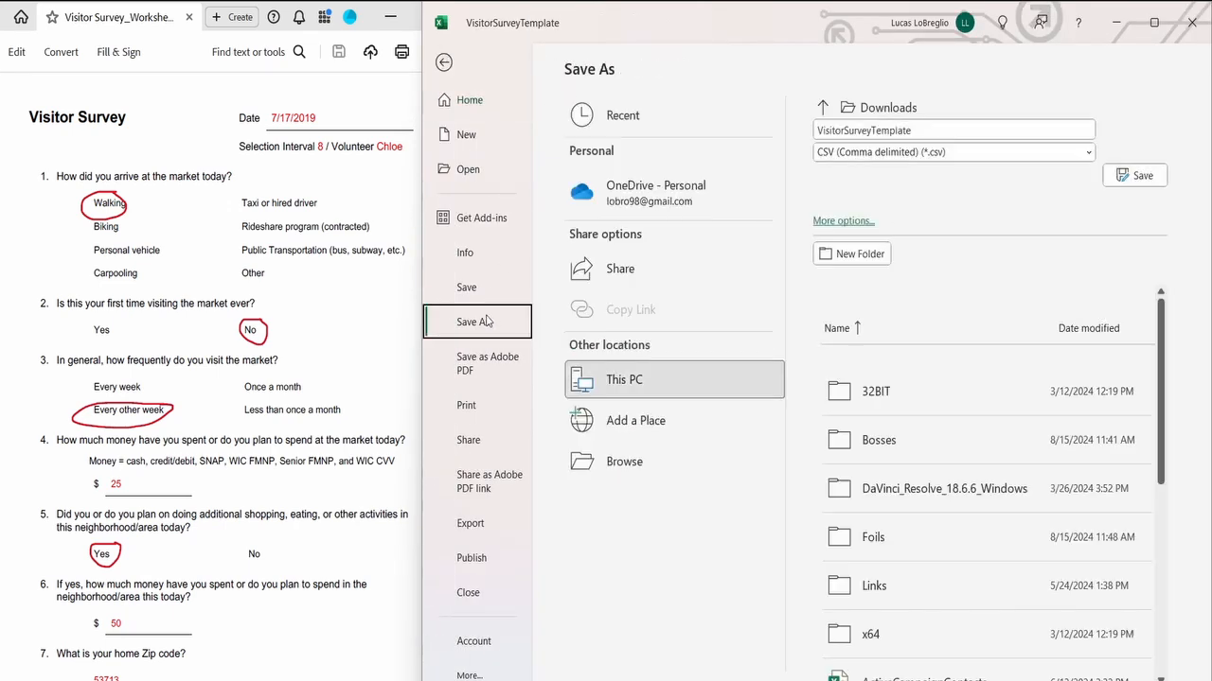
{"action": "left_click", "coordinate": [931, 130]}
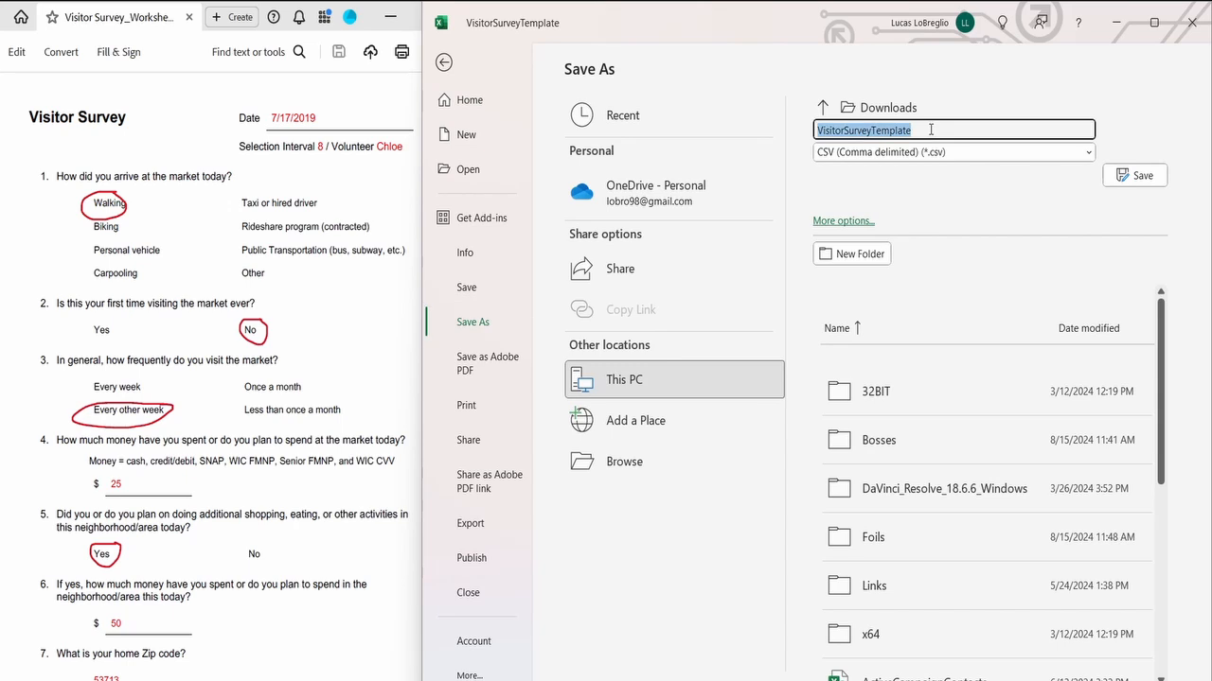
{"action": "left_click", "coordinate": [931, 129]}
{"action": "type", "text": "_"}
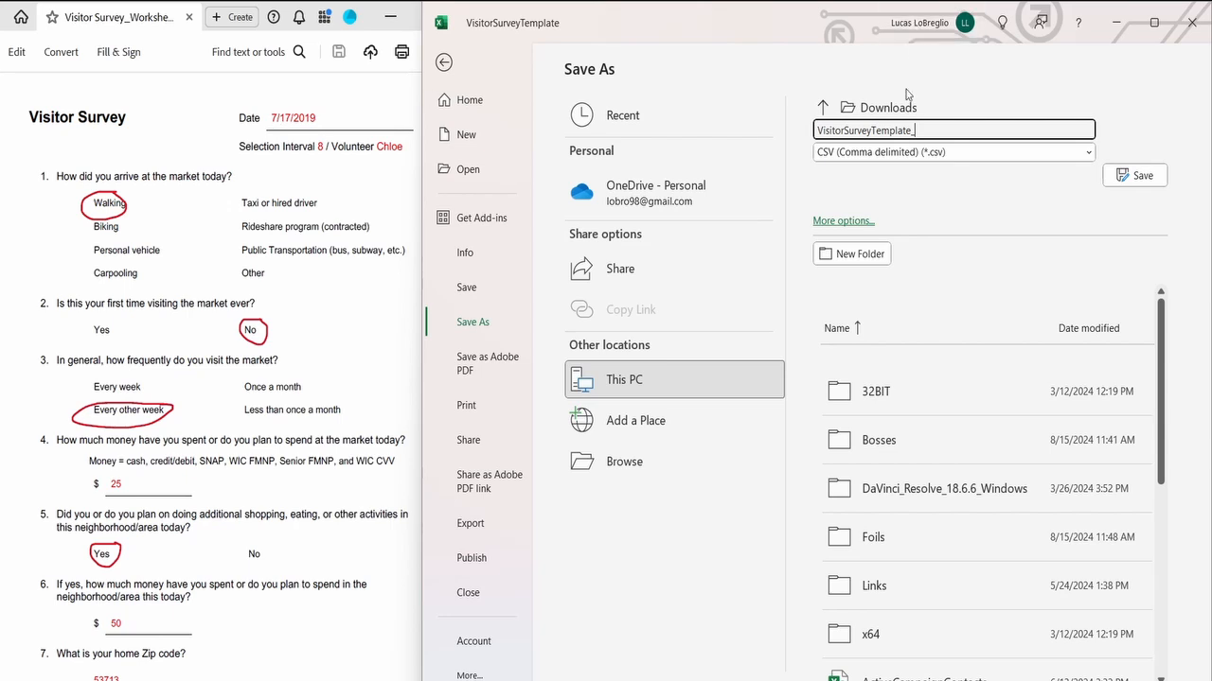
{"action": "type", "text": "07172019"}
{"action": "left_click", "coordinate": [1136, 177]}
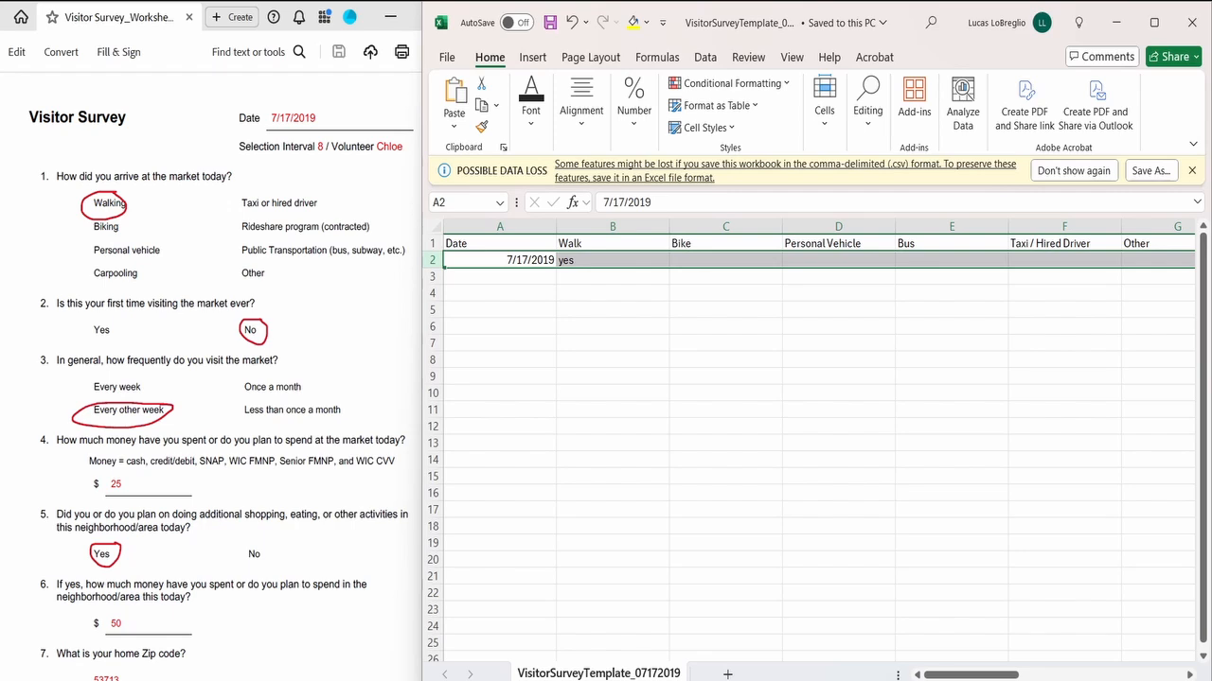
Step: Switch to the Farm 2 Facts upload page, choose VisitorSurveyTemplate_07172019 as the CSV file and review its data preview and notes
{"action": "left_click", "coordinate": [876, 674]}
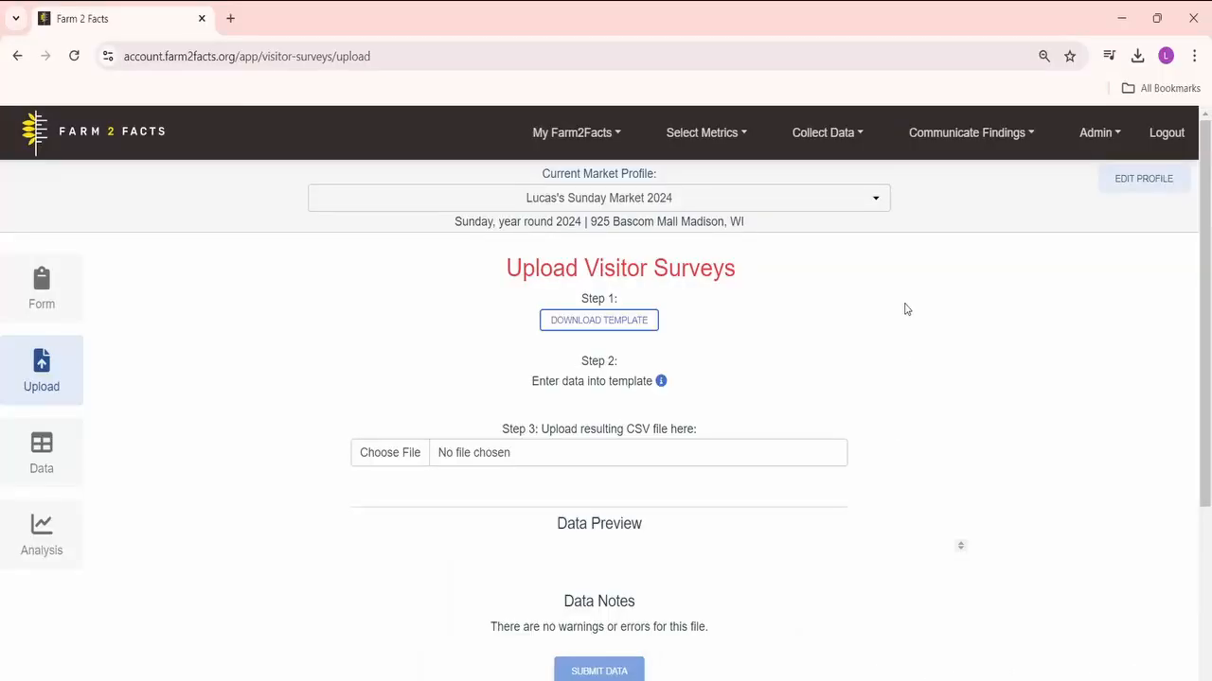
{"action": "left_click", "coordinate": [380, 456]}
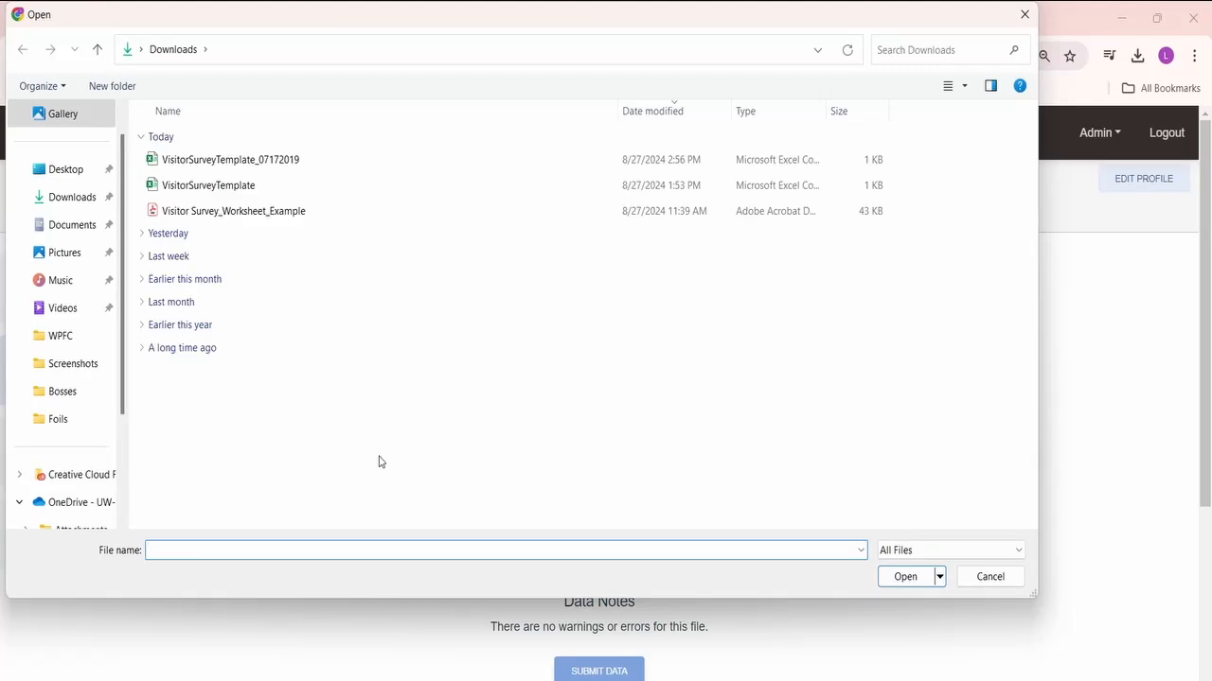
{"action": "left_click", "coordinate": [280, 167]}
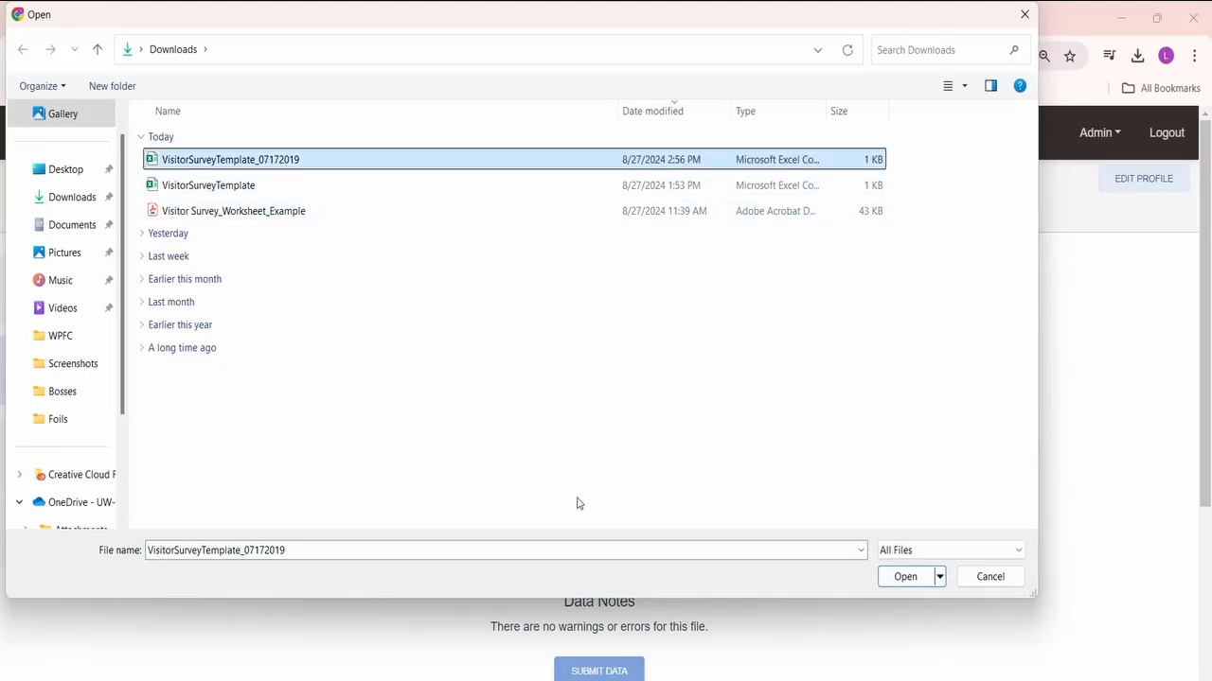
{"action": "left_click", "coordinate": [904, 576]}
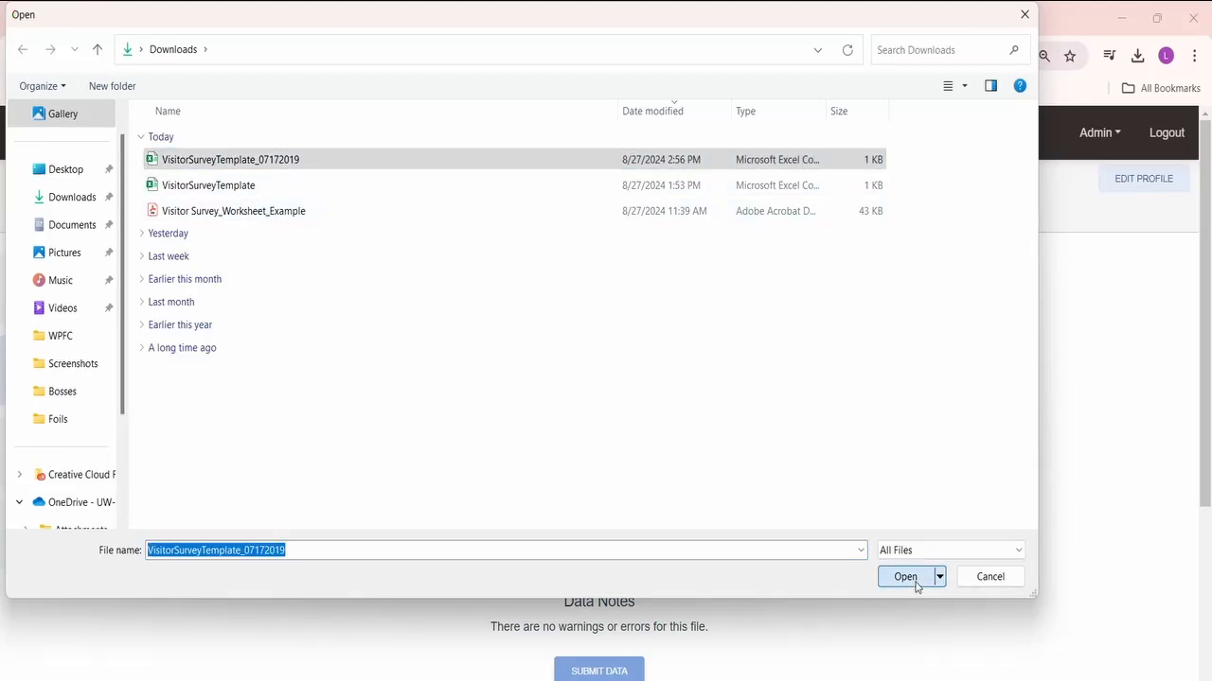
{"action": "scroll", "coordinate": [764, 545], "scroll_direction": "down", "scroll_amount": 1}
{"action": "scroll", "coordinate": [765, 545], "scroll_direction": "down", "scroll_amount": 2}
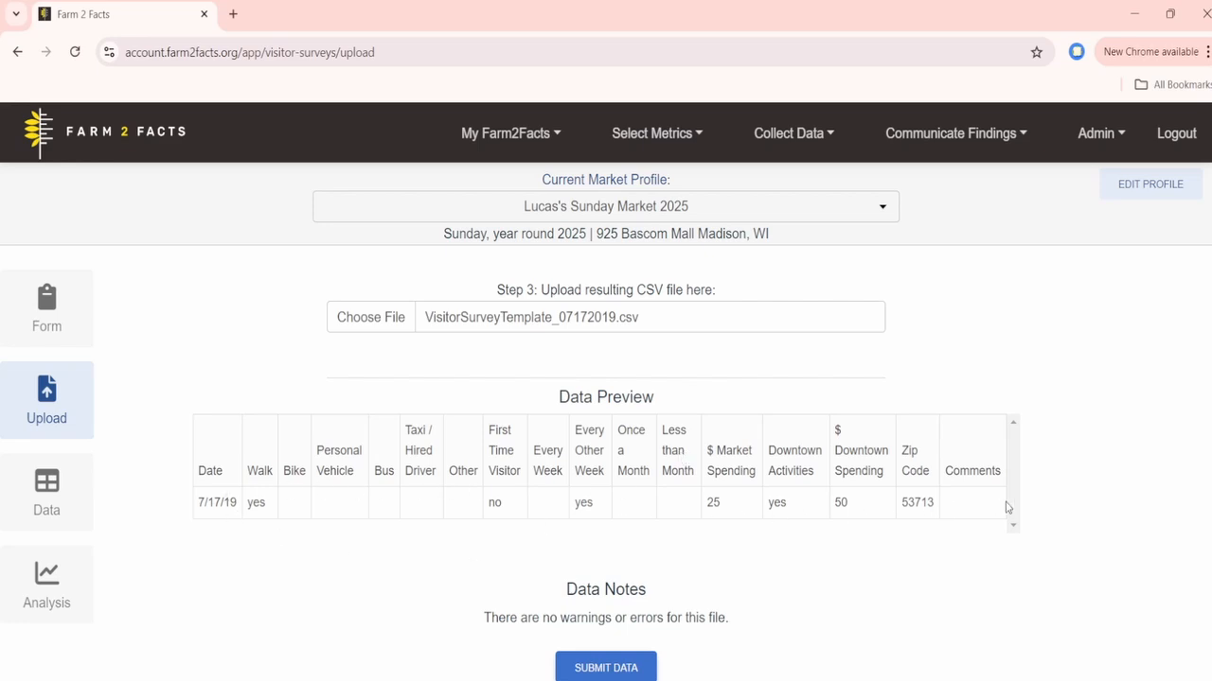
{"action": "scroll", "coordinate": [757, 544], "scroll_direction": "down", "scroll_amount": 1}
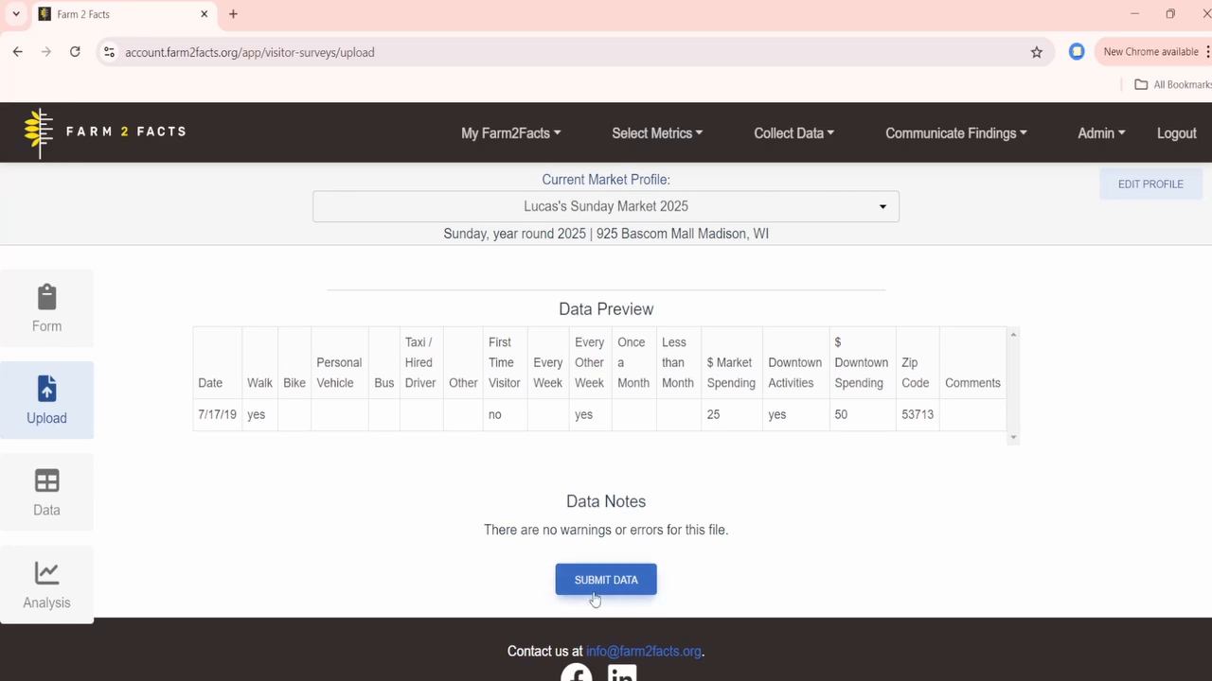